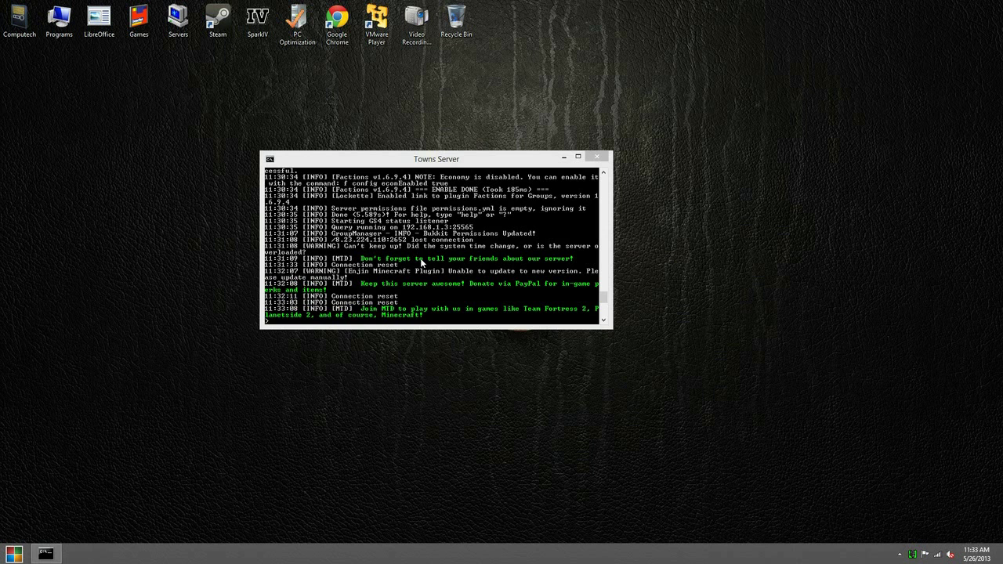
Stop the Towns Server with the stop command and close its finished console window.
text(top)
key(Return)
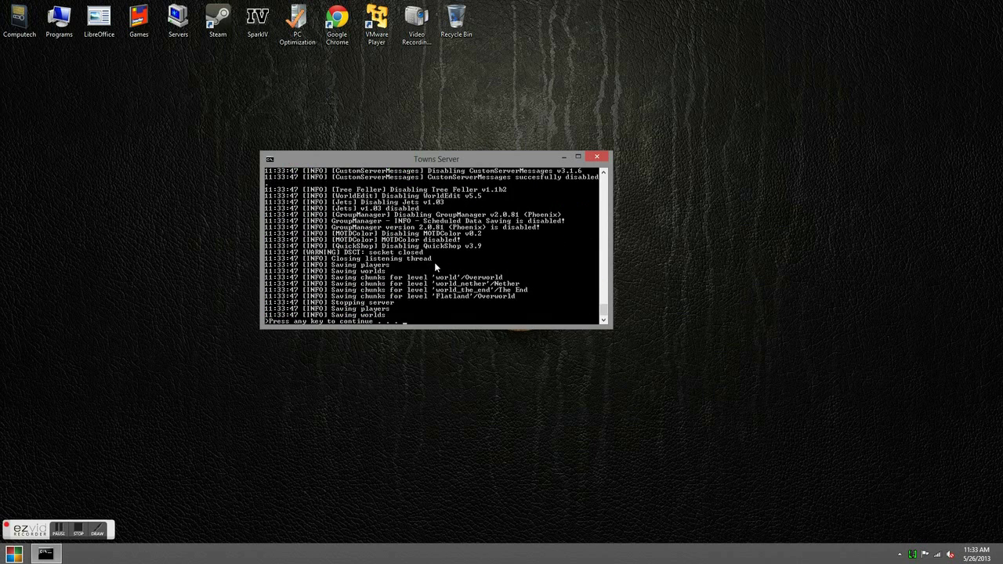
key(Return)
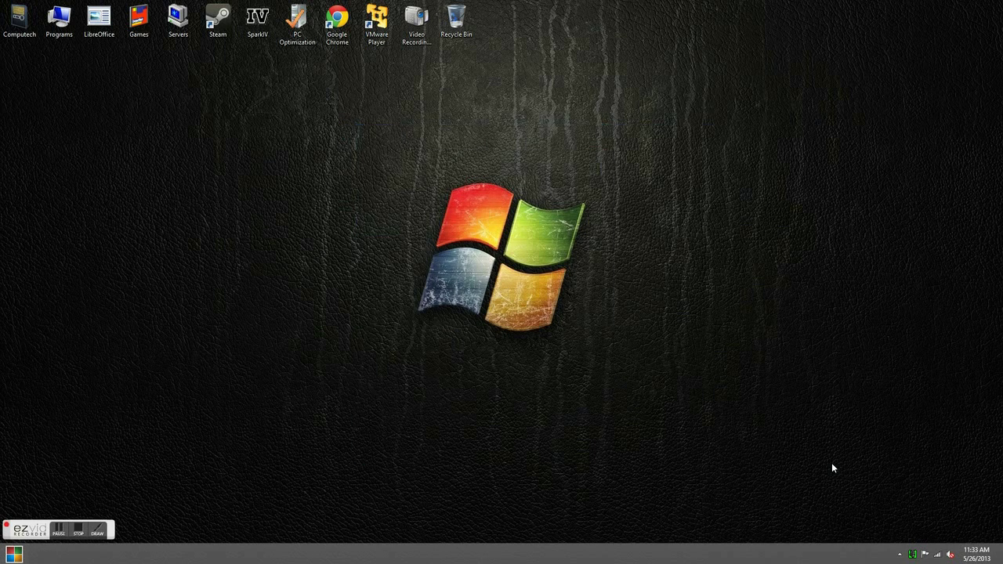
drag(770, 431, 791, 453)
Show the devices on the local network from the Computer folder.
click(13, 555)
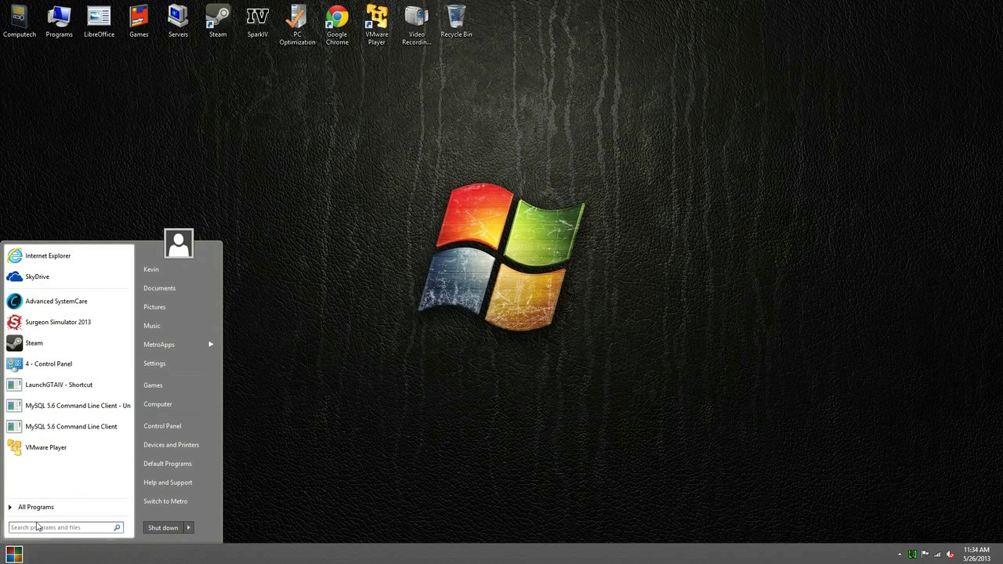
click(160, 406)
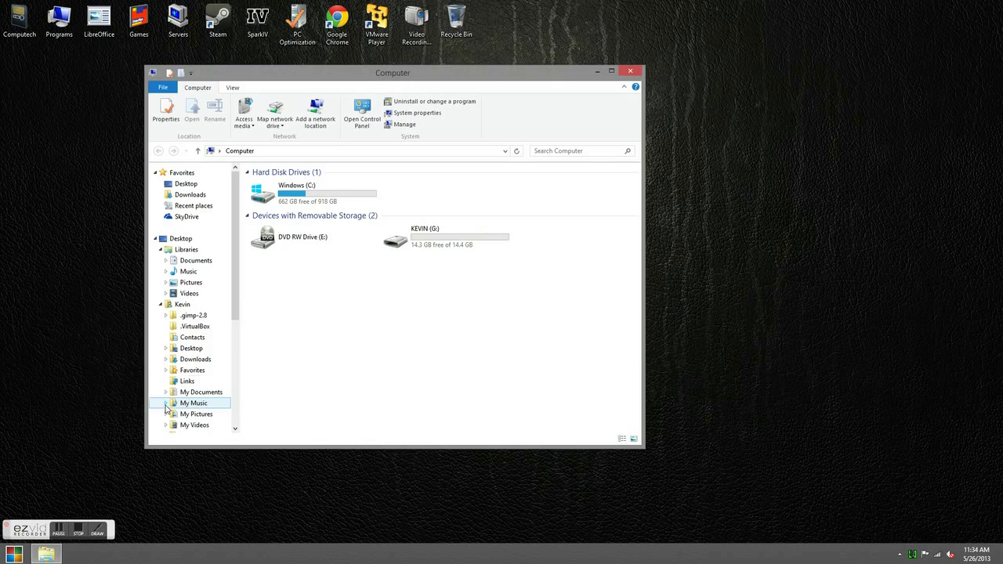
drag(235, 289, 233, 354)
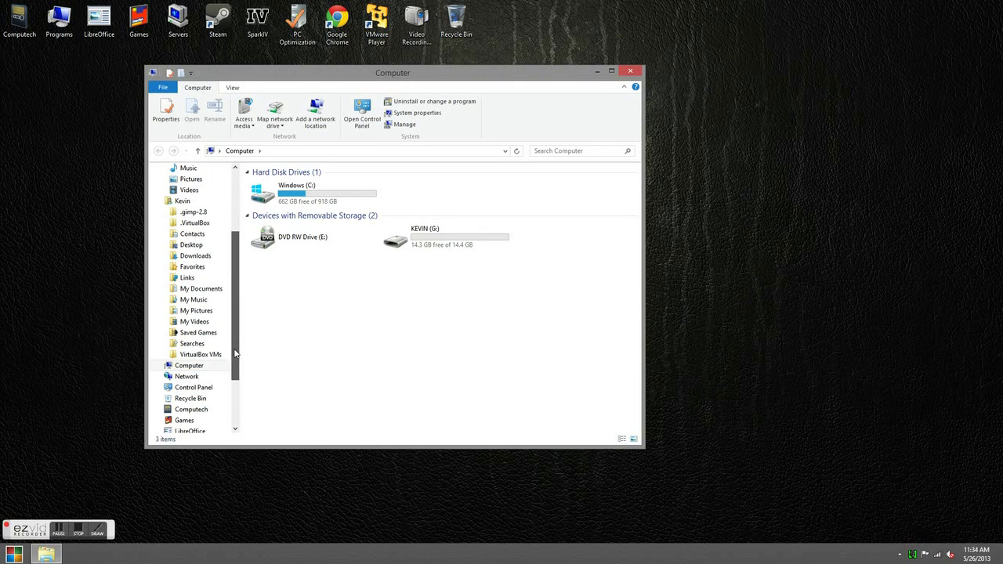
click(203, 380)
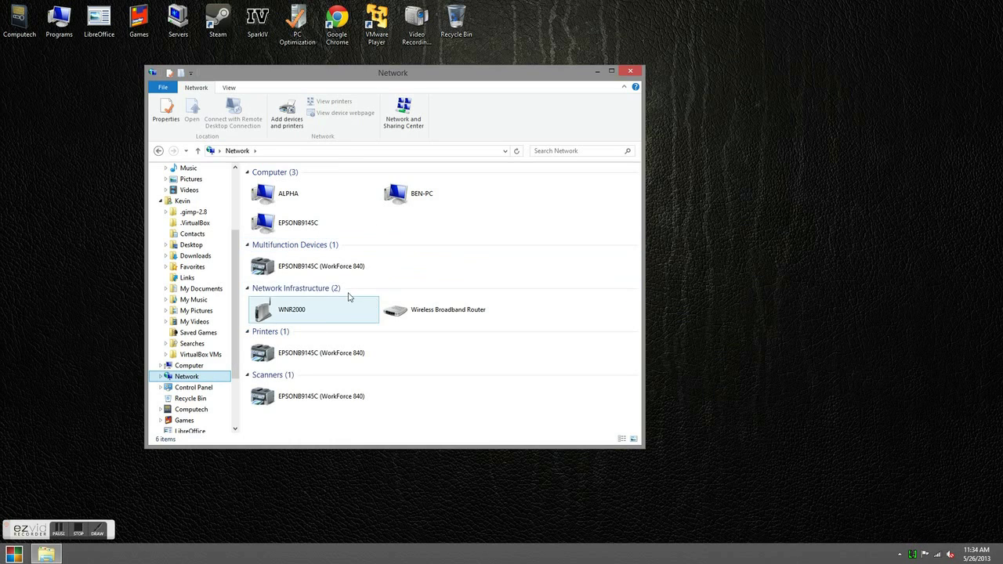
Open the Wireless Broadband Router's properties and its advanced service settings.
click(421, 319)
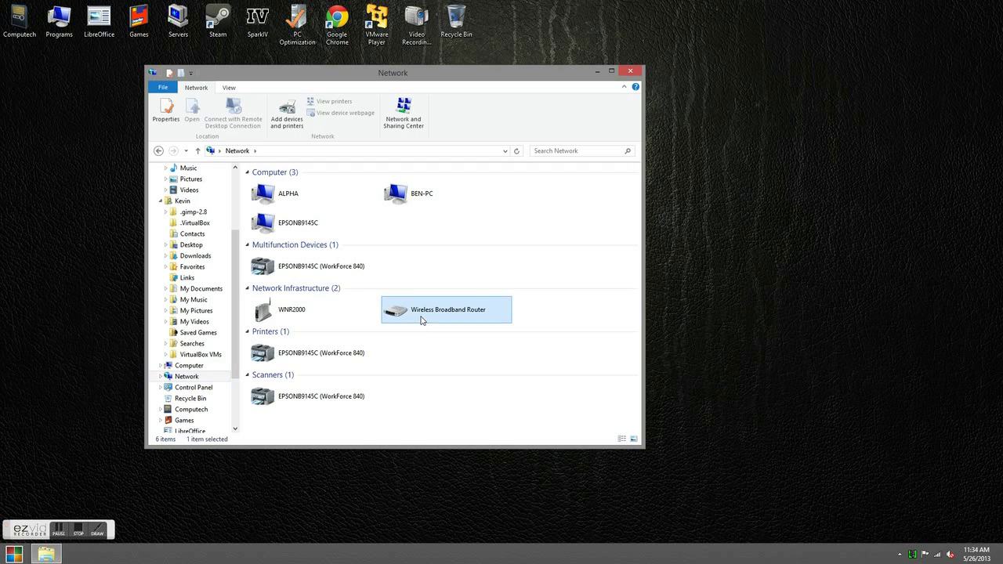
right_click(422, 317)
click(454, 391)
right_click(442, 317)
click(437, 313)
right_click(435, 315)
click(488, 376)
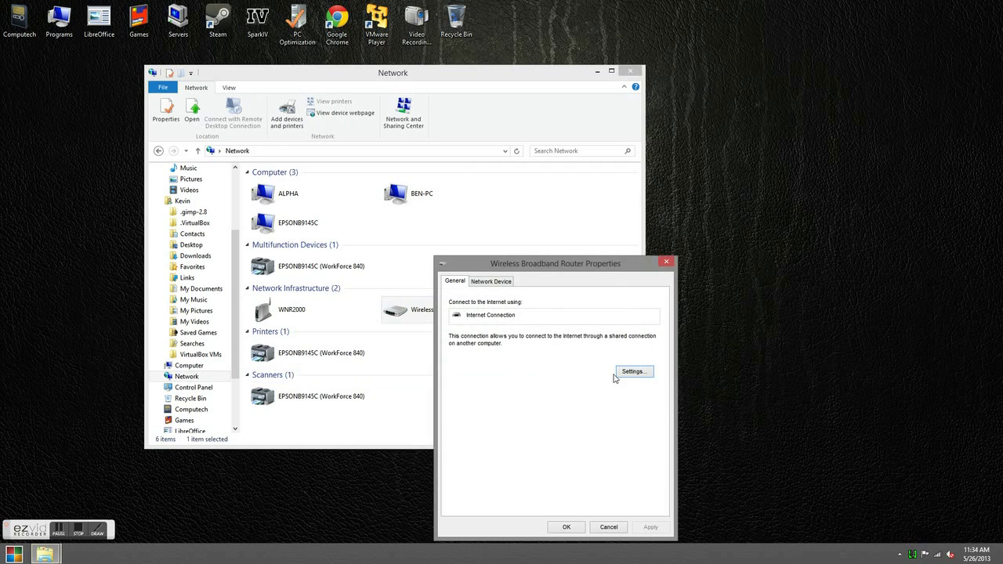
click(625, 375)
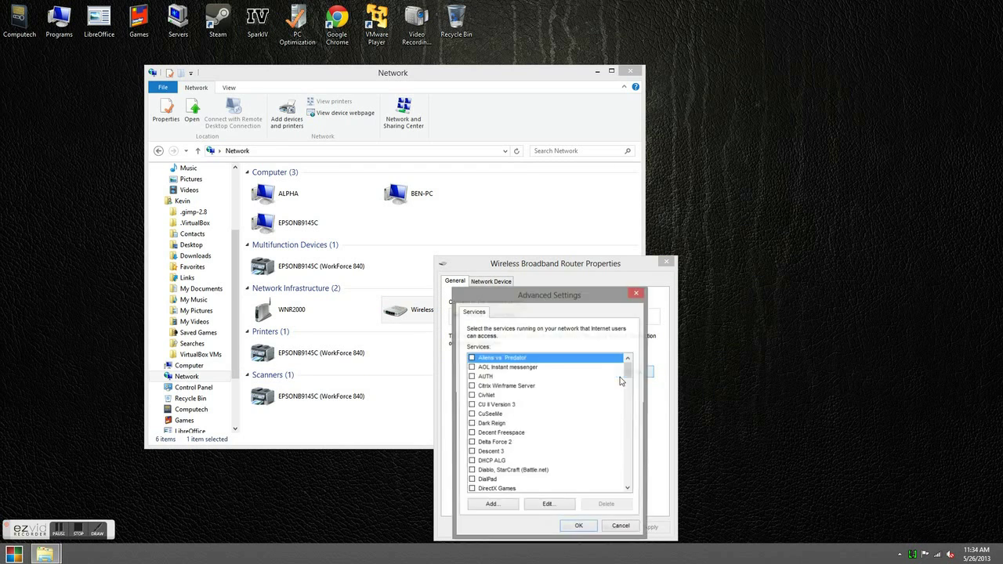
Add a new forwarded service entry described as 'Minecraft'.
click(505, 512)
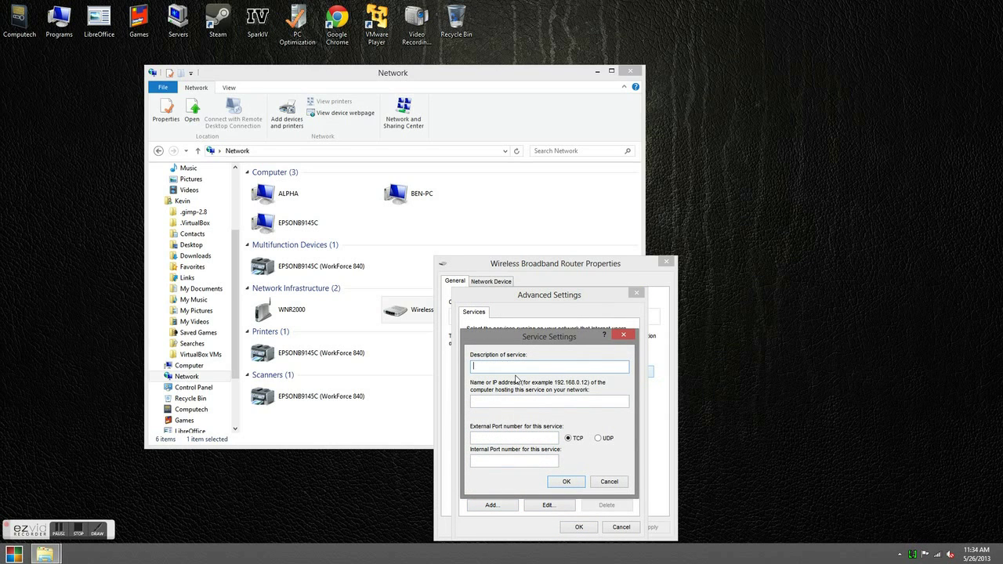
text(Minecraft)
click(508, 400)
click(25, 558)
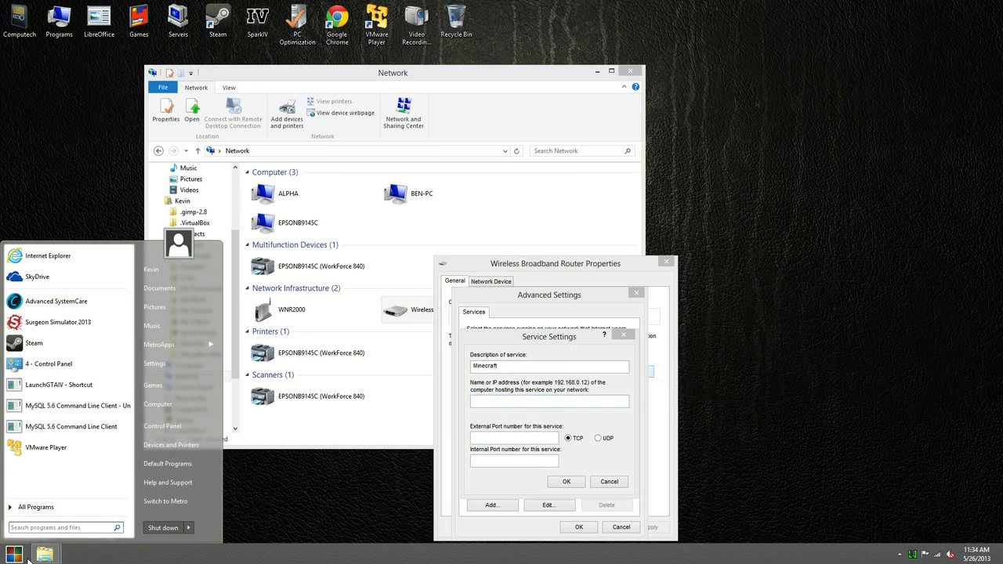
Launch Command Prompt and run ipconfig to read the Wi-Fi IPv4 address 192.168.1.3.
text(cmd)
key(Return)
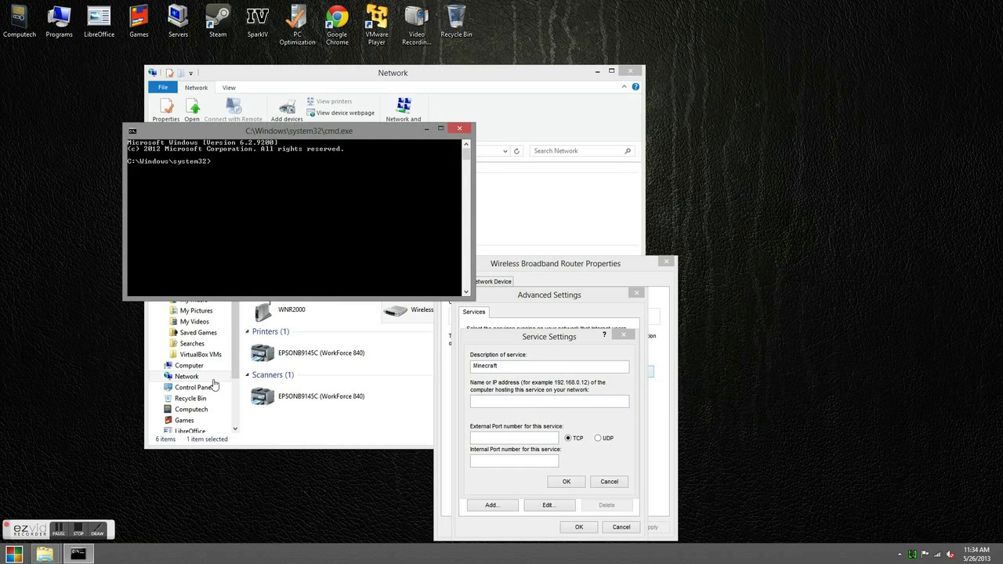
drag(305, 137, 260, 83)
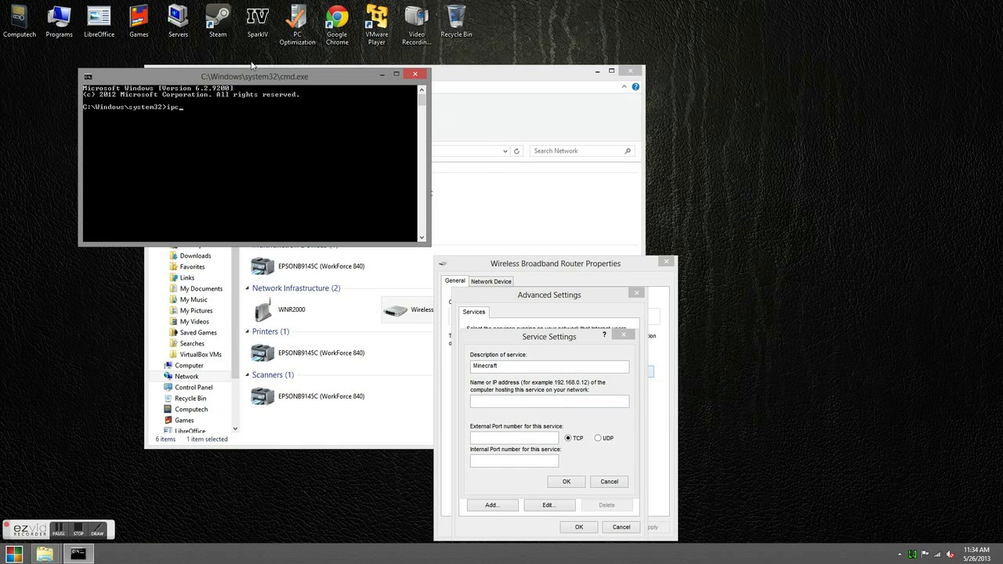
text(ipconfig)
key(Return)
scroll(235, 157, up, 15)
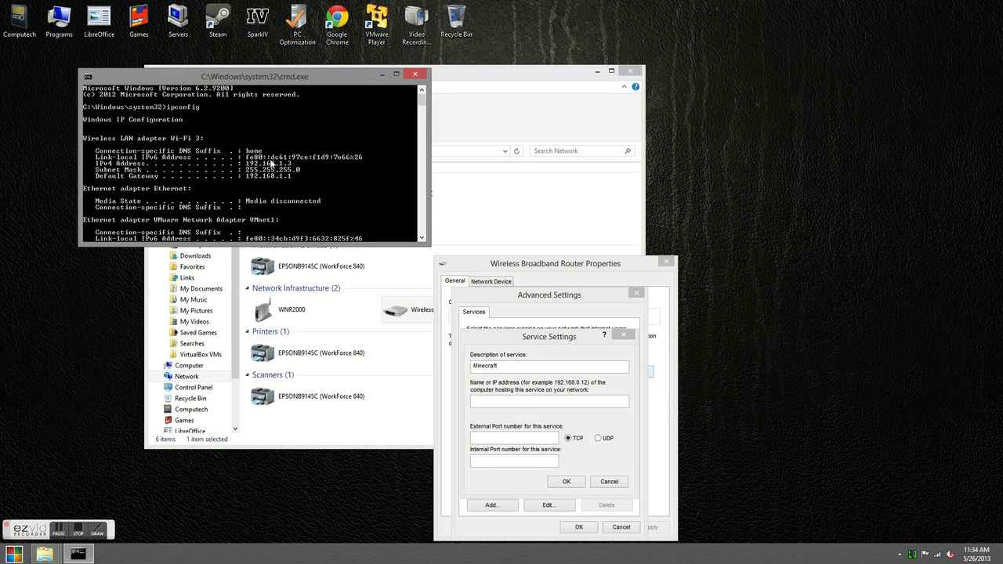
Set the Minecraft service to IP 192.168.1.3 with external and internal port 25562, and save it.
click(490, 400)
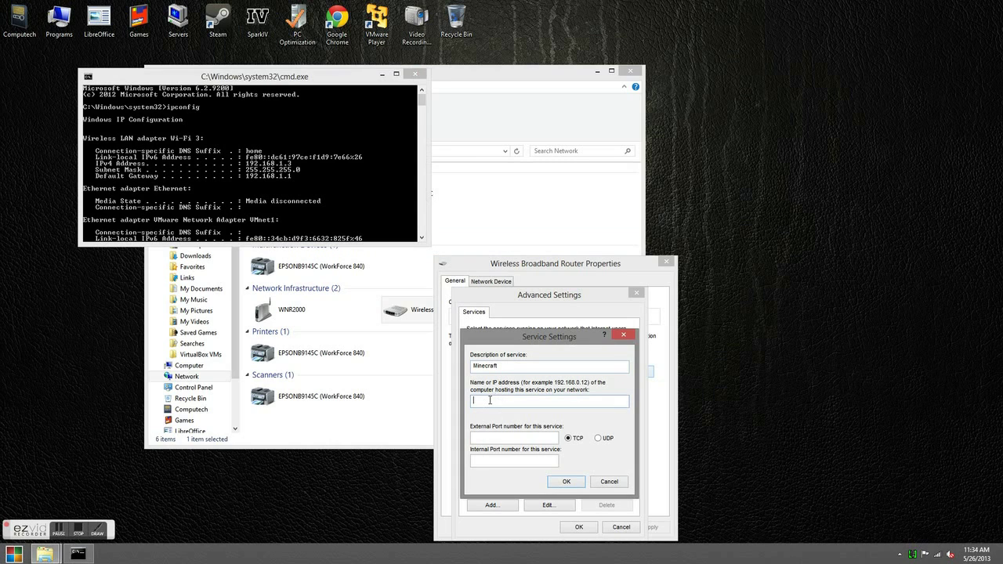
text(192.168.1.3)
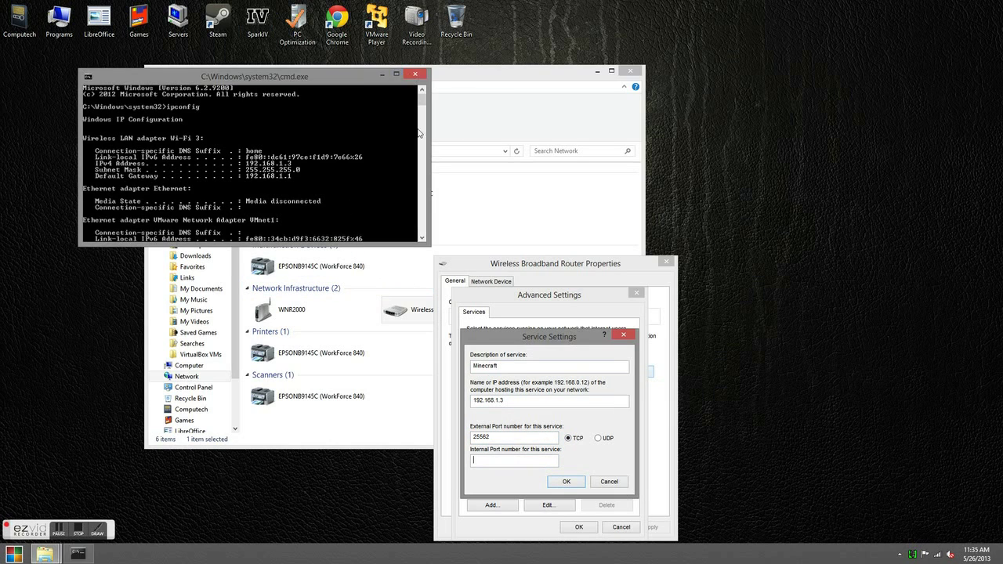
click(382, 74)
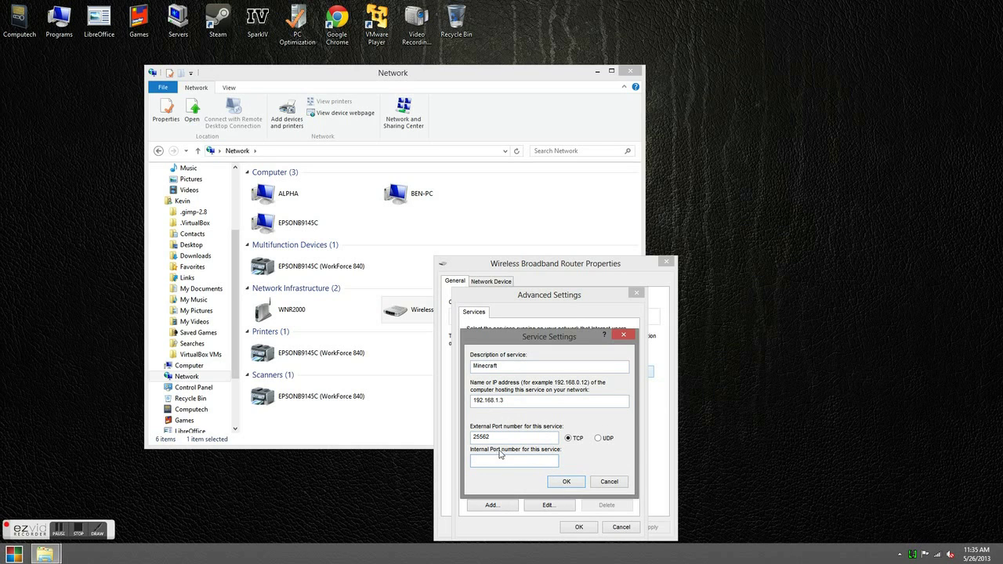
text(25562)
click(568, 483)
Confirm the advanced service settings and the router properties dialogs.
click(576, 528)
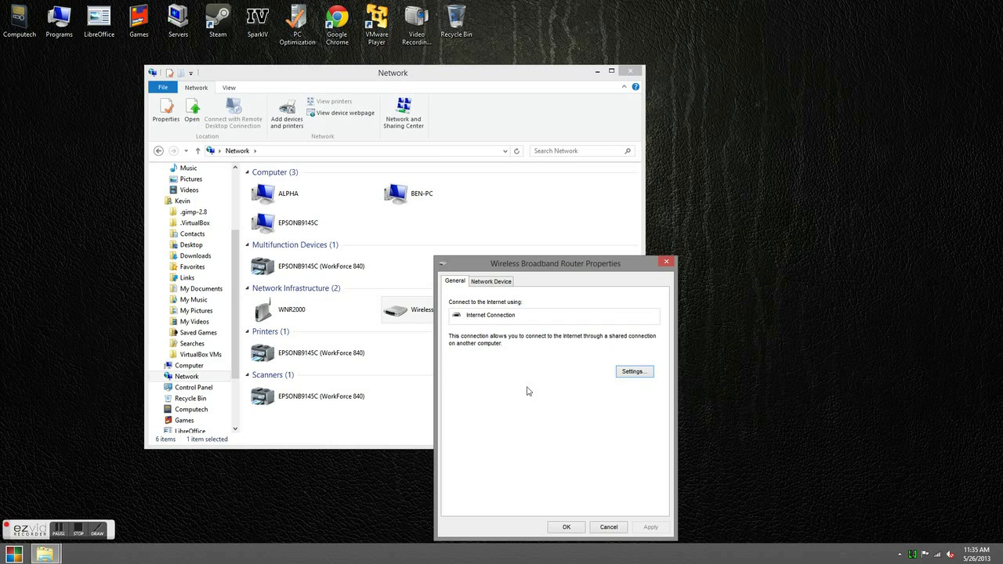
drag(619, 268, 673, 229)
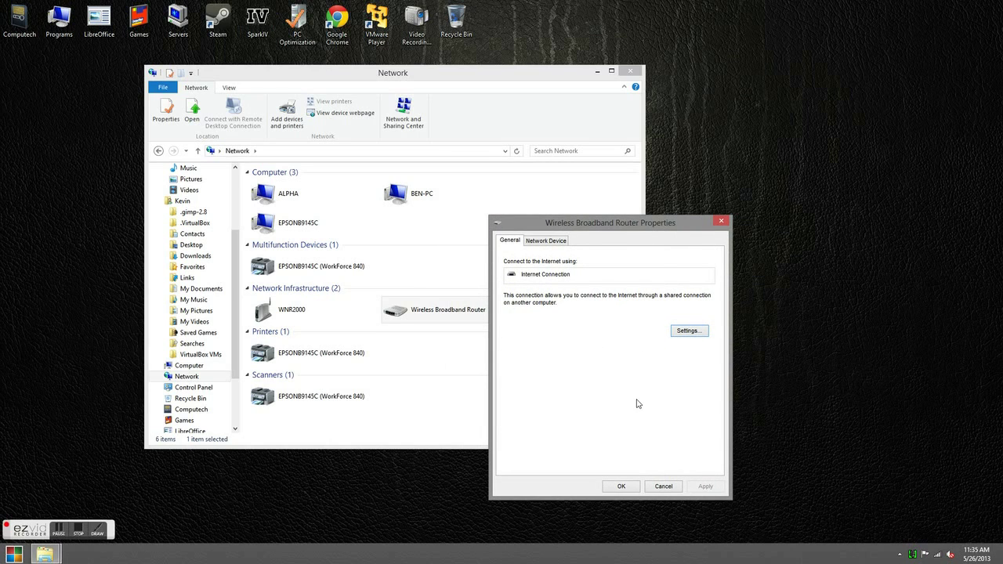
click(621, 486)
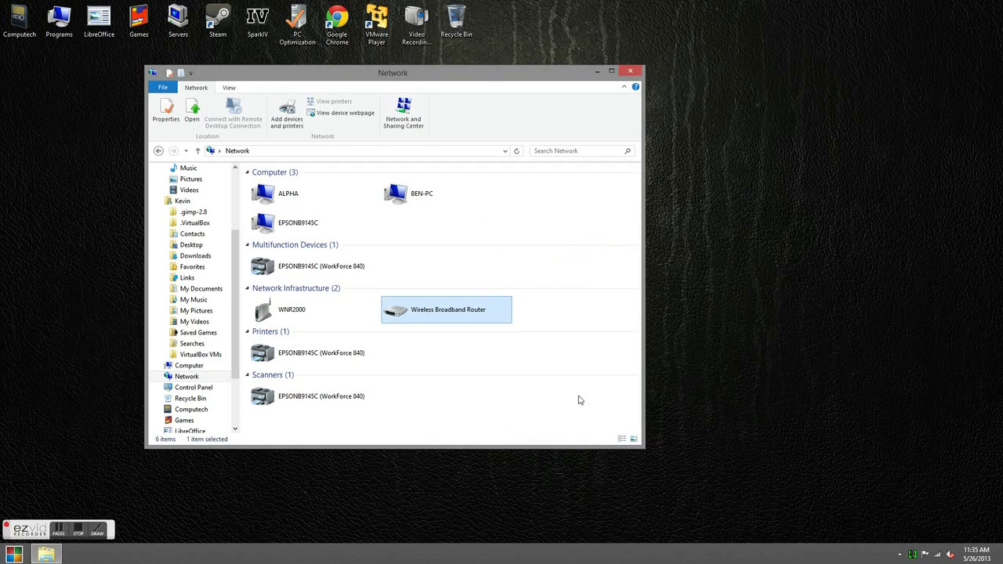
Close the Network window and load canyouseeme.org in Chrome.
click(631, 72)
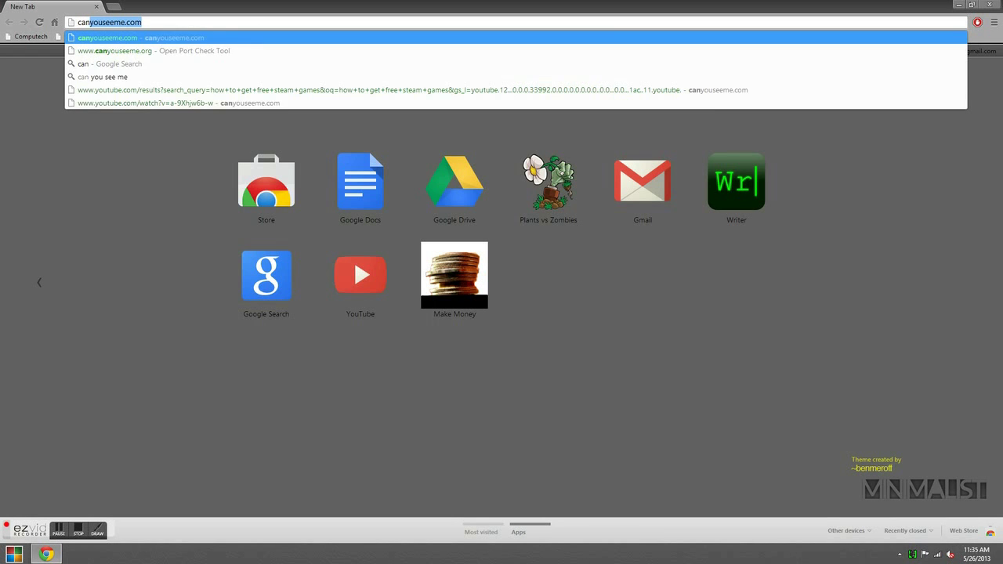
text(.org)
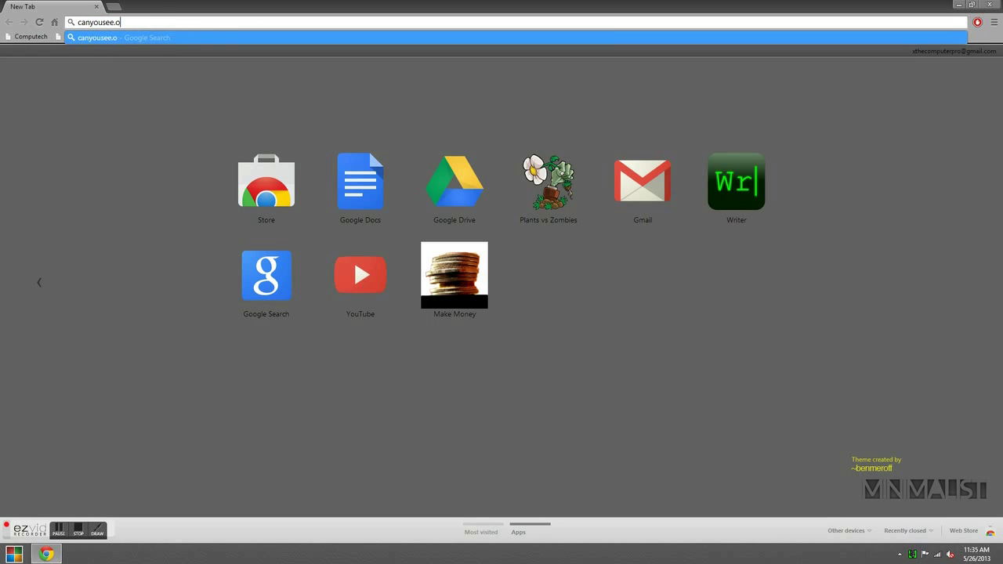
key(Return)
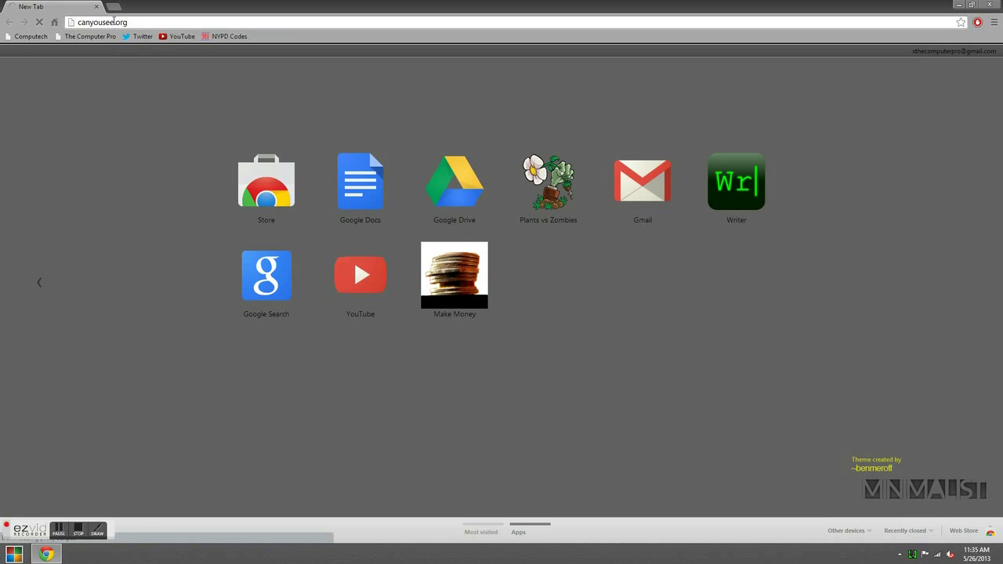
double_click(115, 23)
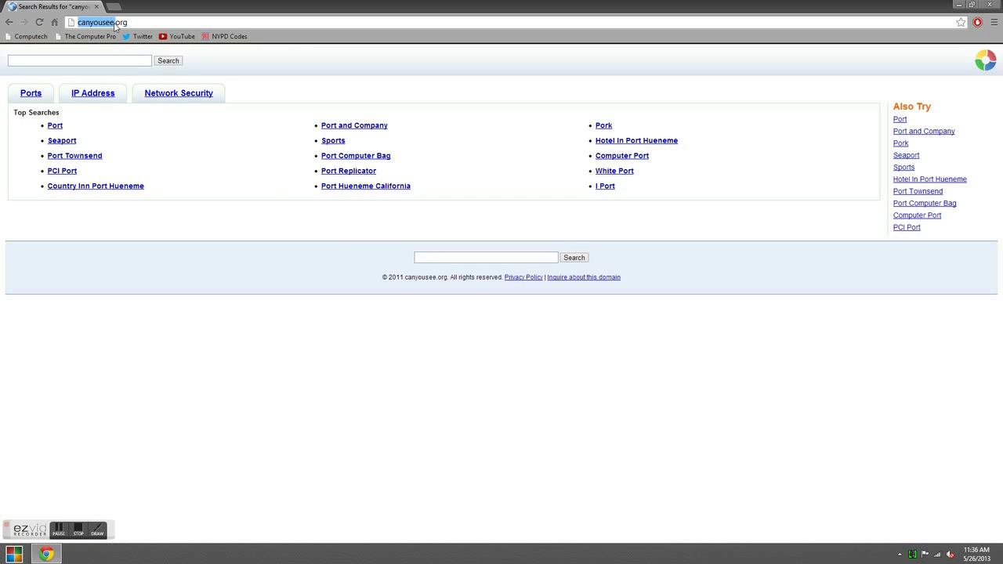
click(114, 23)
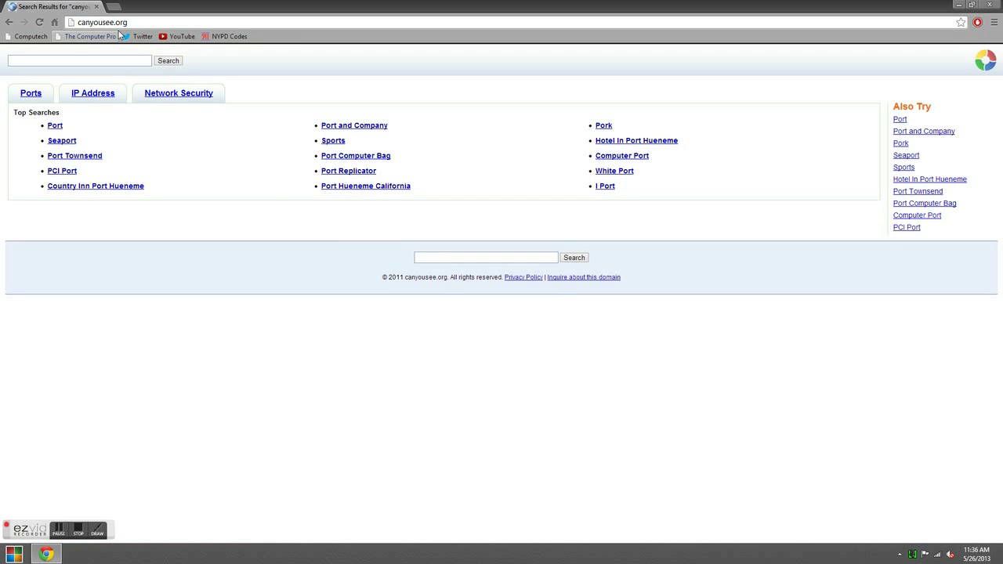
text(me)
key(Return)
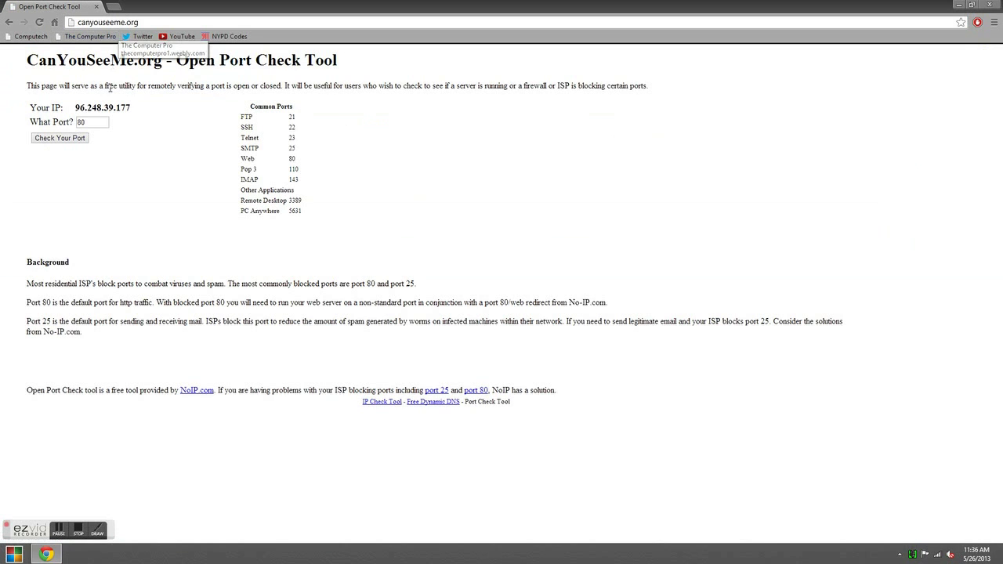
Check port 25562 on CanYouSeeMe, which reports a connection timed out error.
double_click(81, 122)
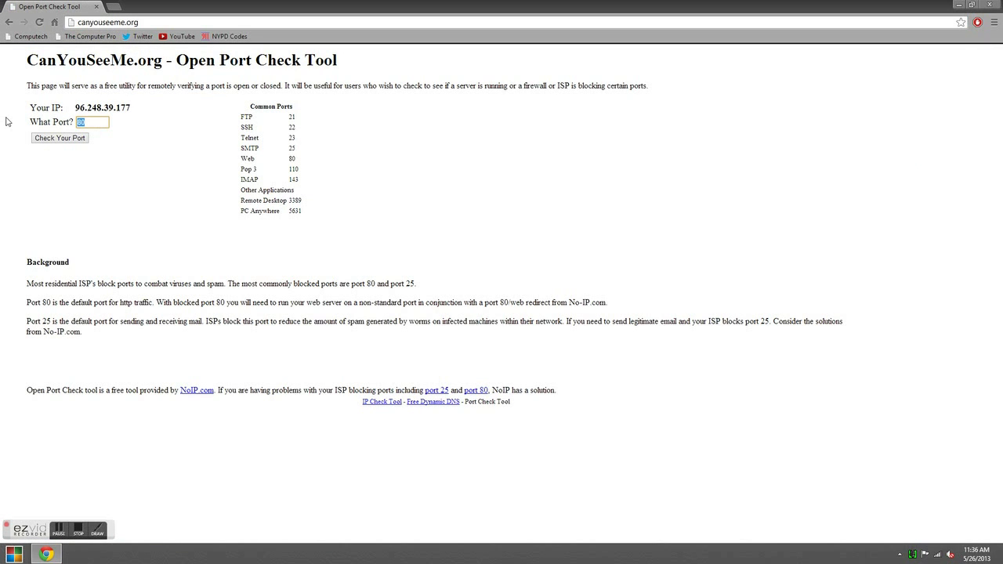
text(25562)
key(Return)
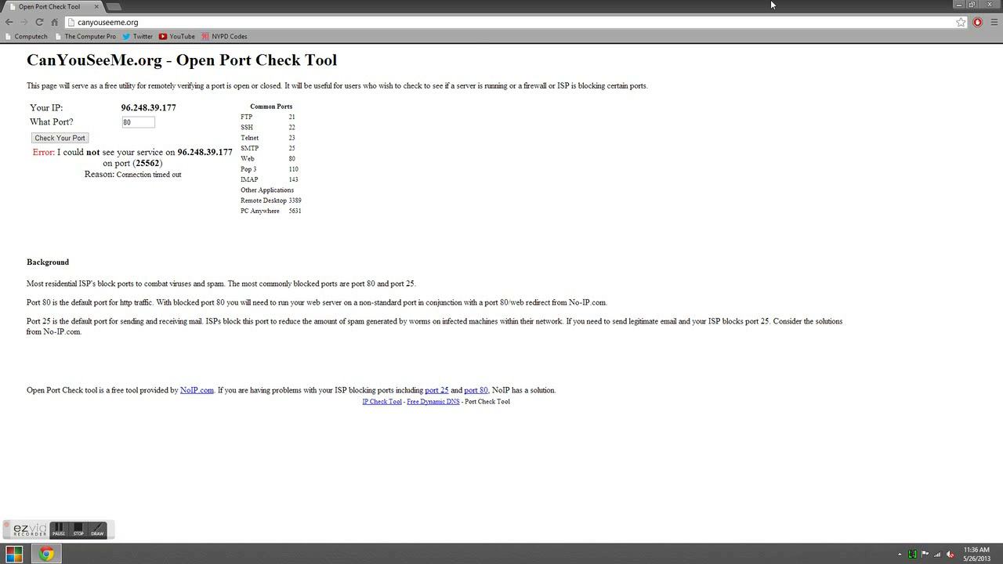
double_click(939, 5)
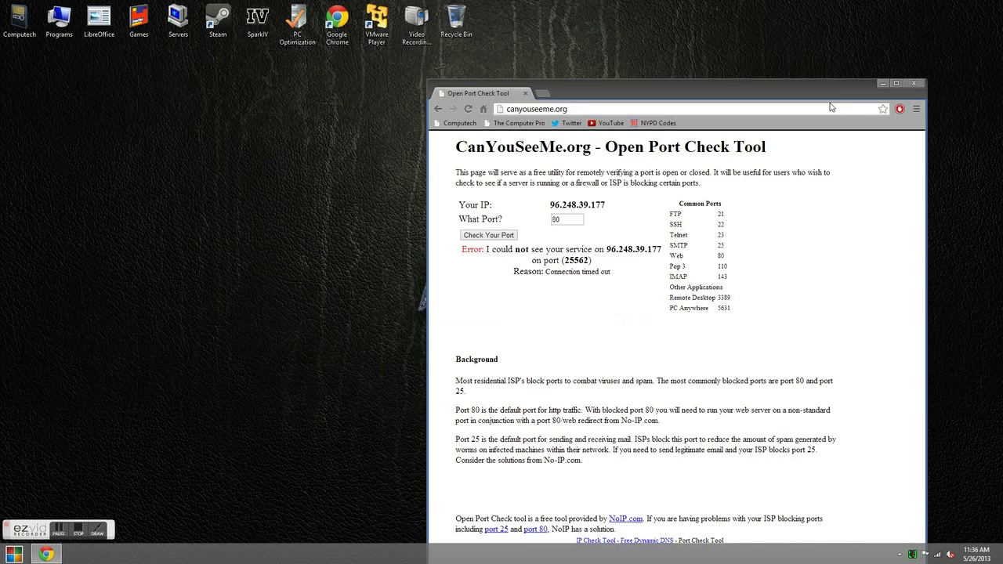
Open the Minecraft Server (Bukkit) folder and copy all its files and folders.
double_click(178, 17)
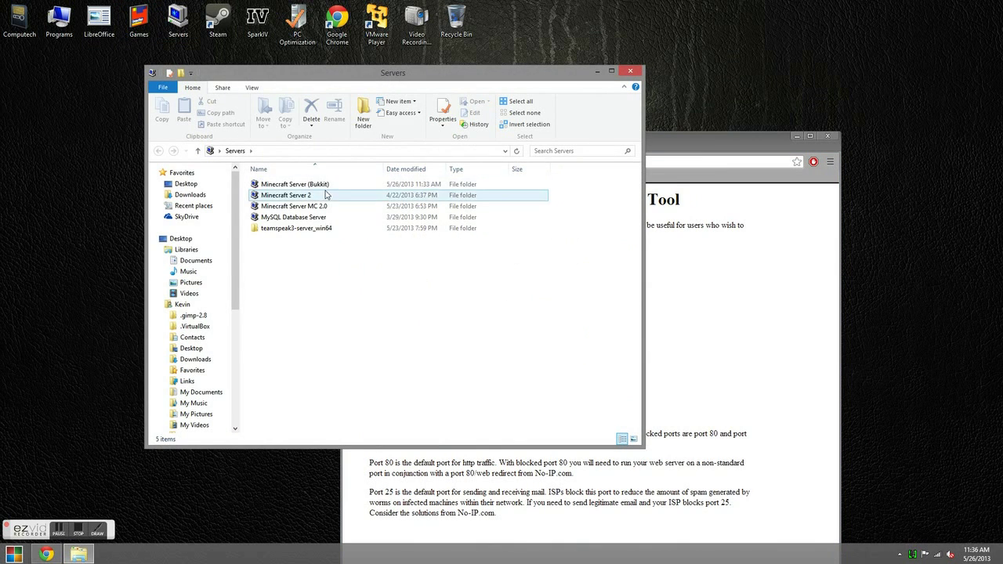
click(329, 185)
double_click(329, 186)
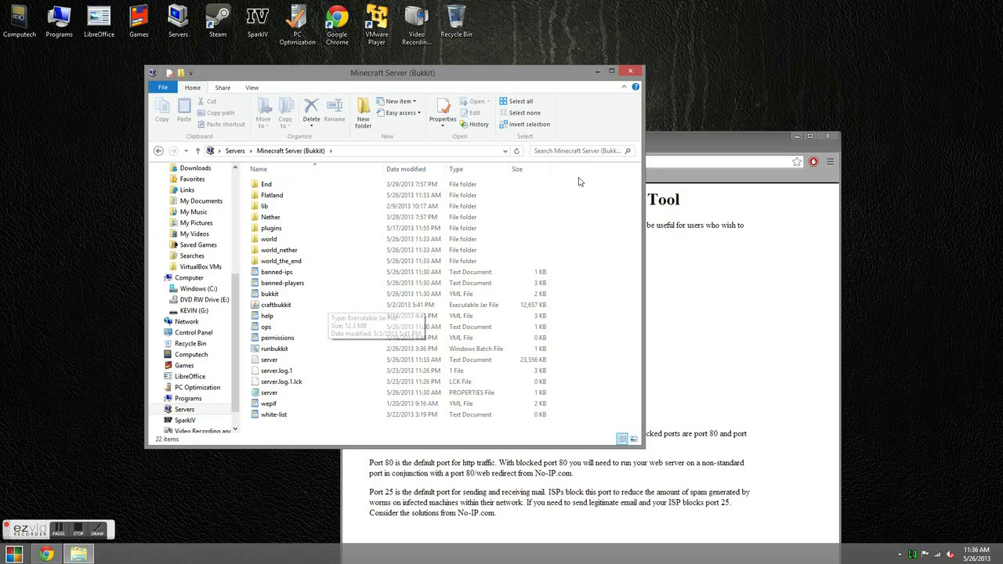
drag(591, 188, 335, 110)
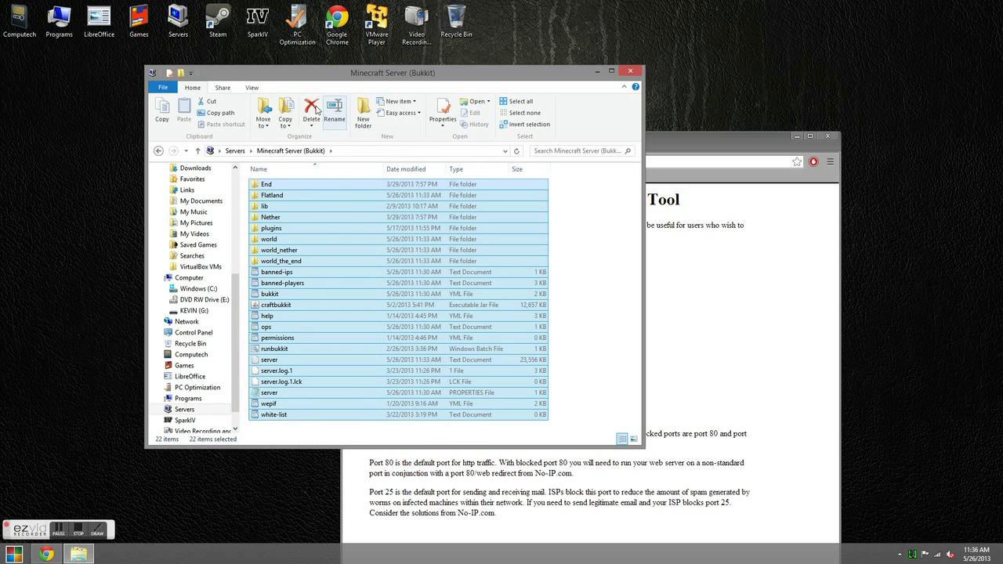
Create a New folder in Servers and paste the copied server files into it.
click(158, 150)
click(320, 278)
right_click(314, 276)
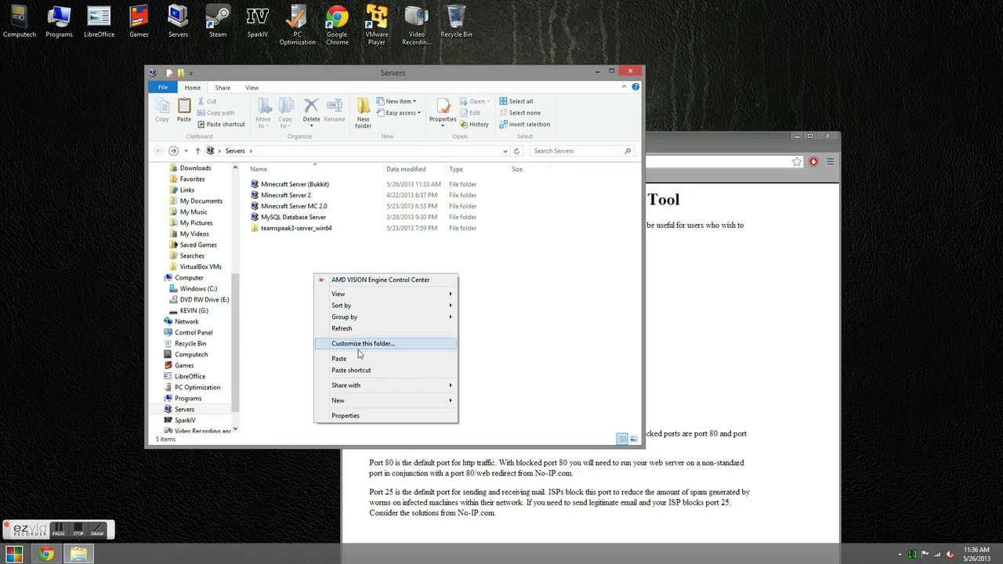
mouse_move(358, 402)
click(478, 401)
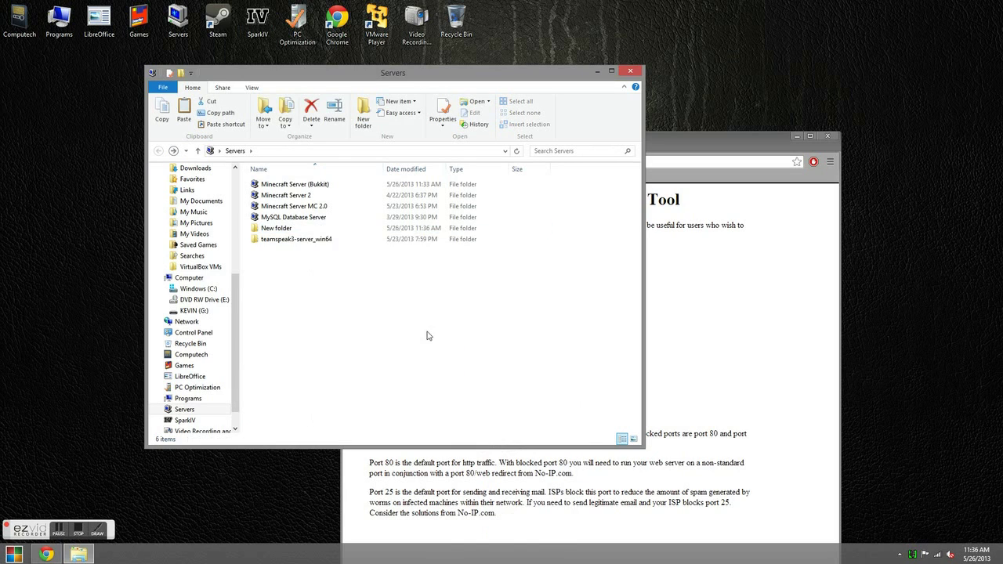
click(349, 232)
double_click(349, 232)
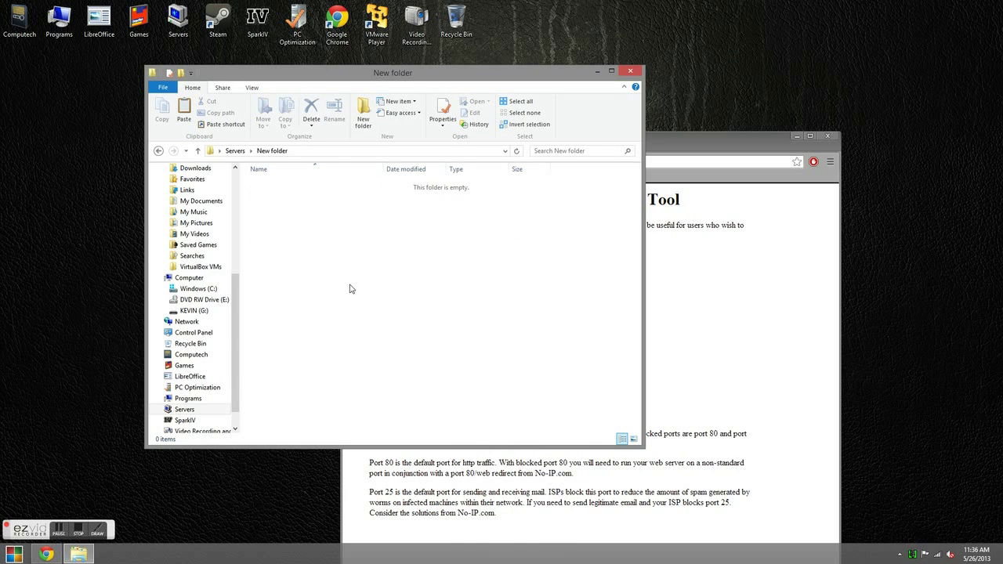
key(ctrl+v)
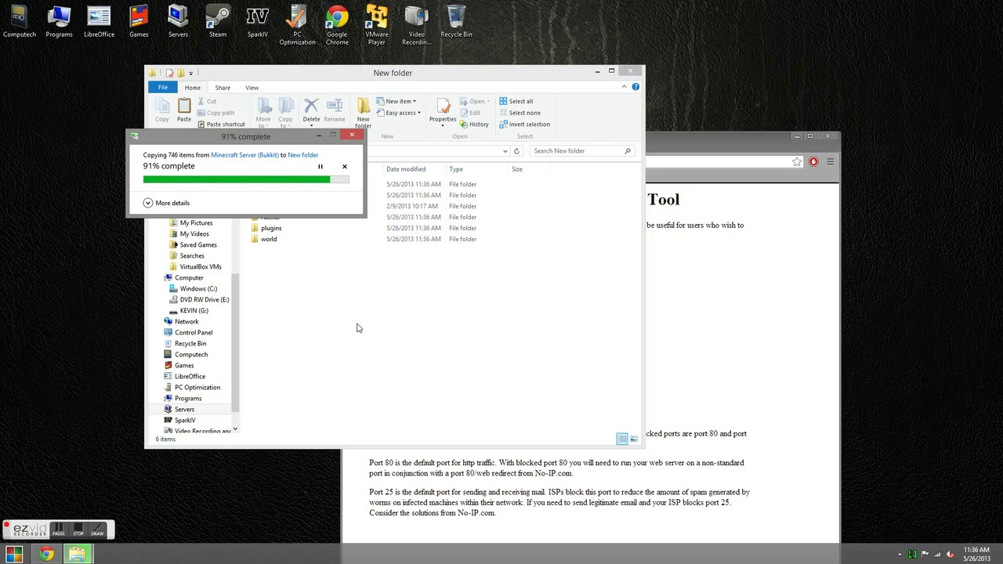
click(589, 236)
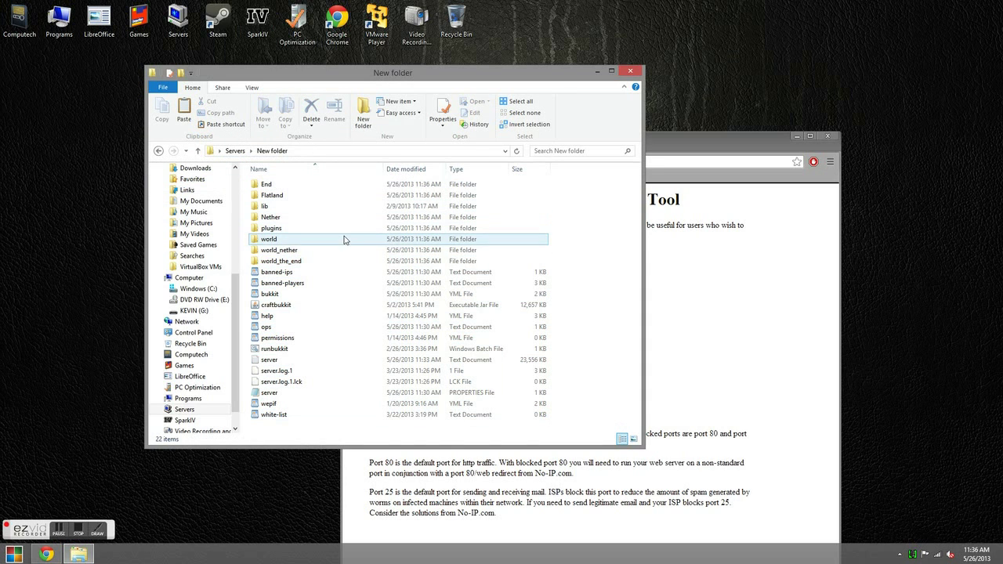
Change server-port from 25565 to 25562 in the copied server.properties and save it.
double_click(276, 360)
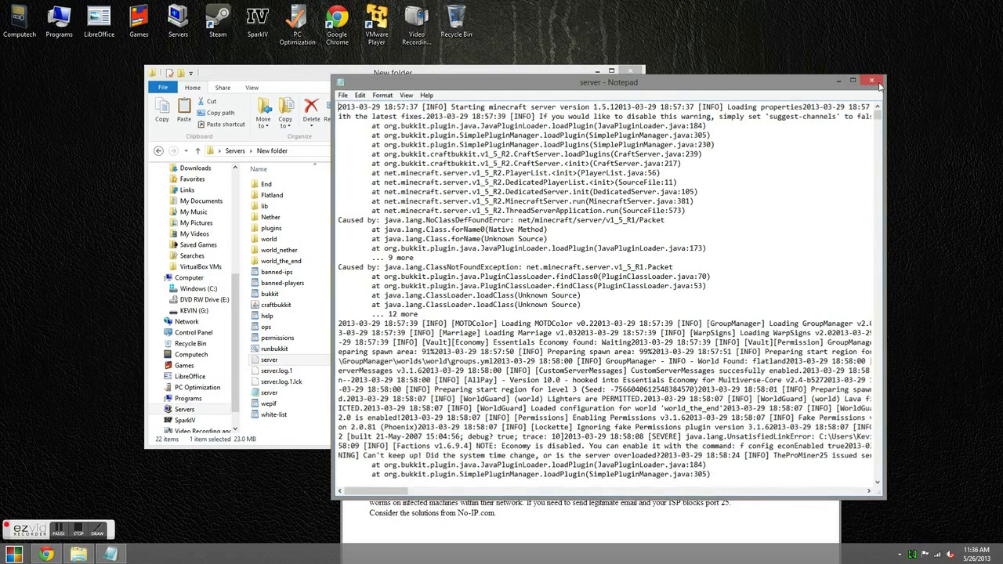
click(878, 85)
double_click(399, 398)
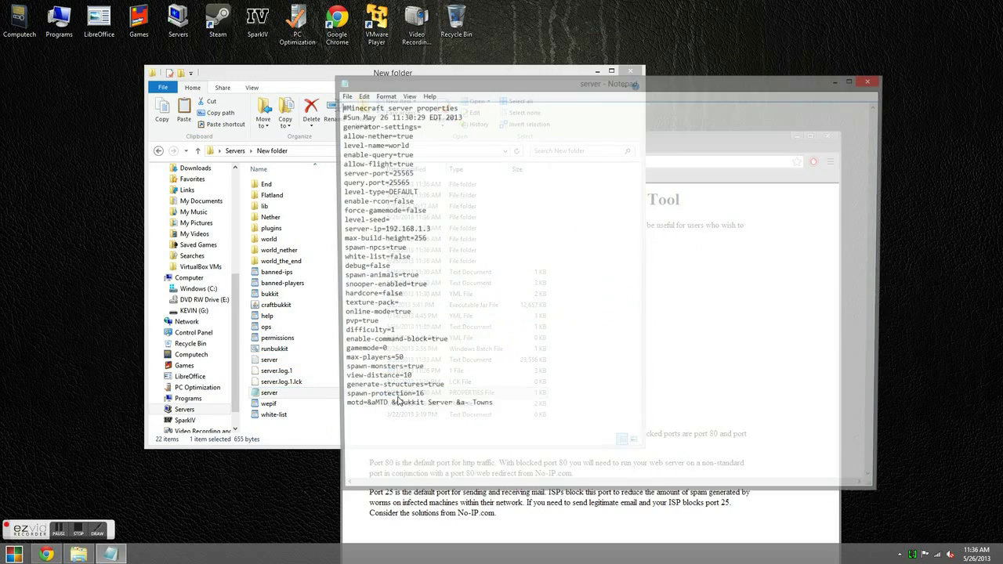
click(427, 239)
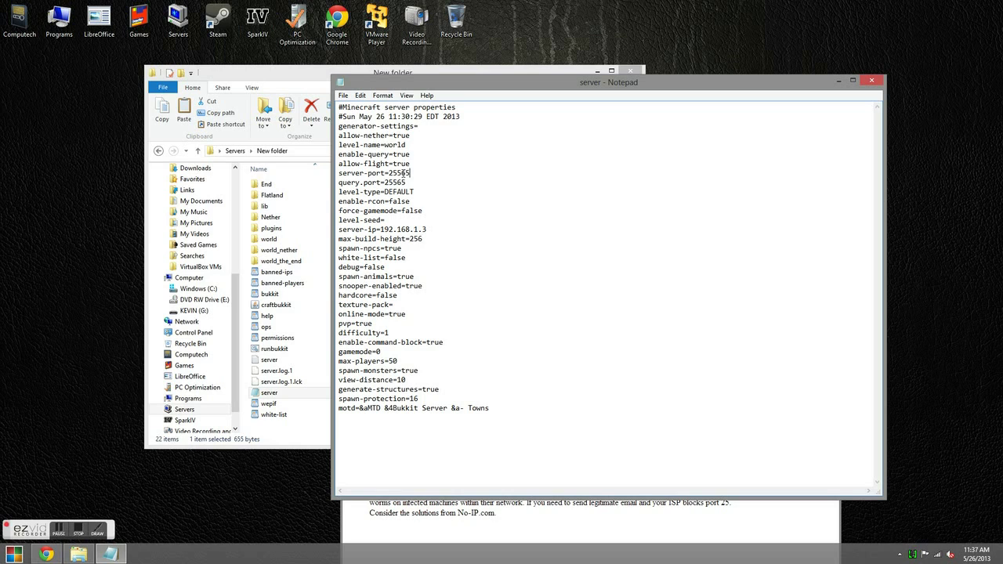
drag(410, 172, 401, 173)
click(343, 94)
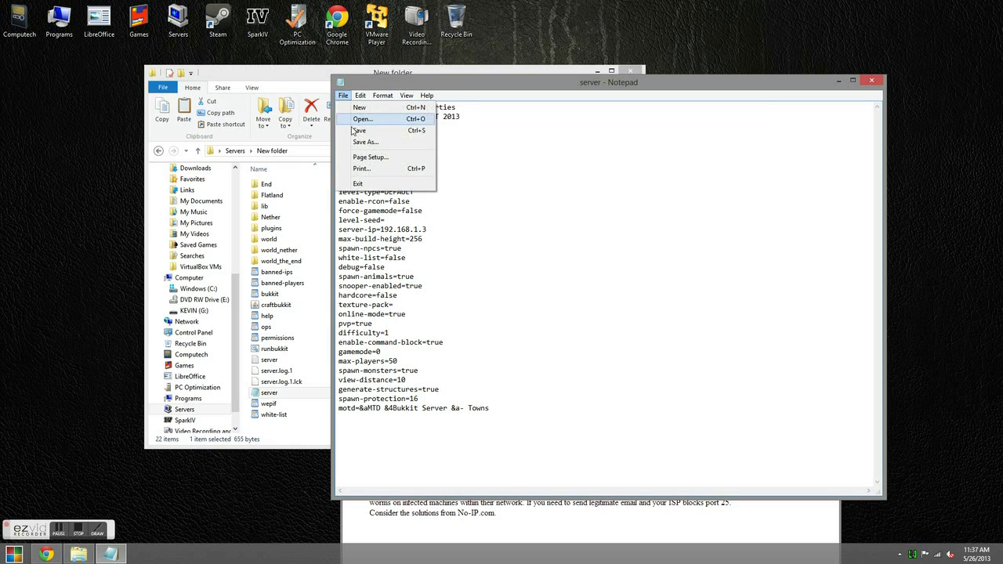
click(359, 130)
Close Notepad, start the copied server with runbukkit, and maximize the Chrome port checker.
click(871, 81)
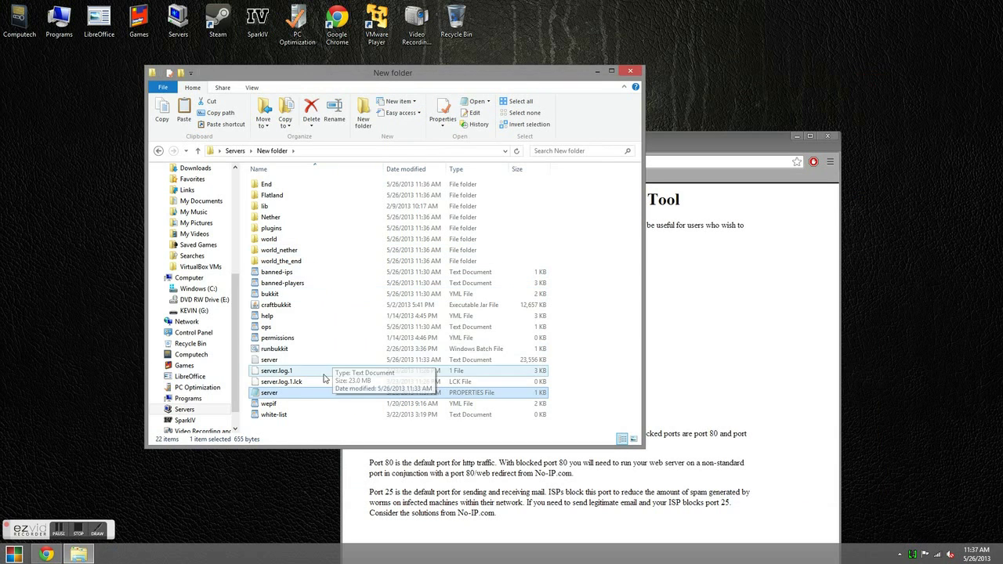
double_click(287, 349)
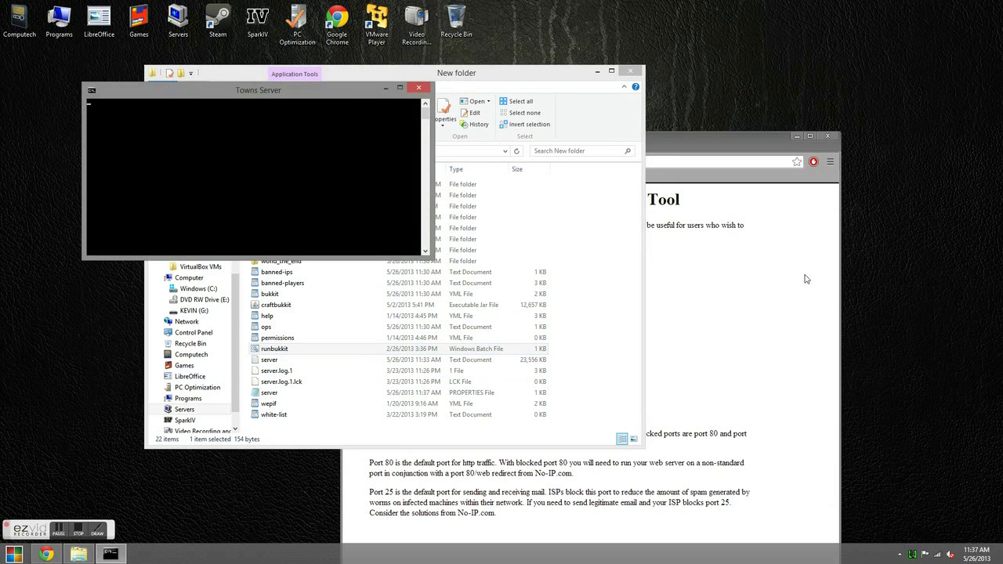
click(769, 272)
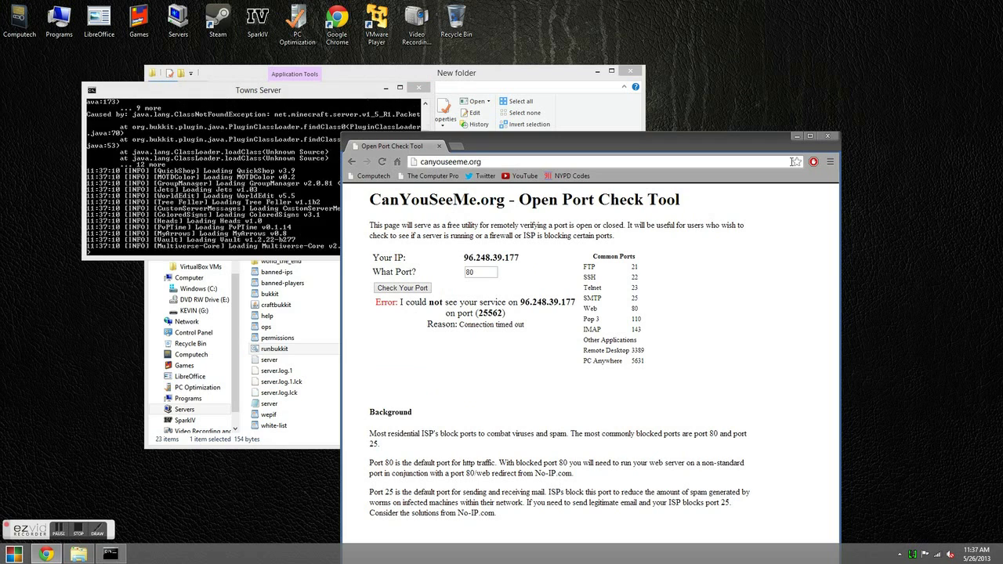
click(810, 137)
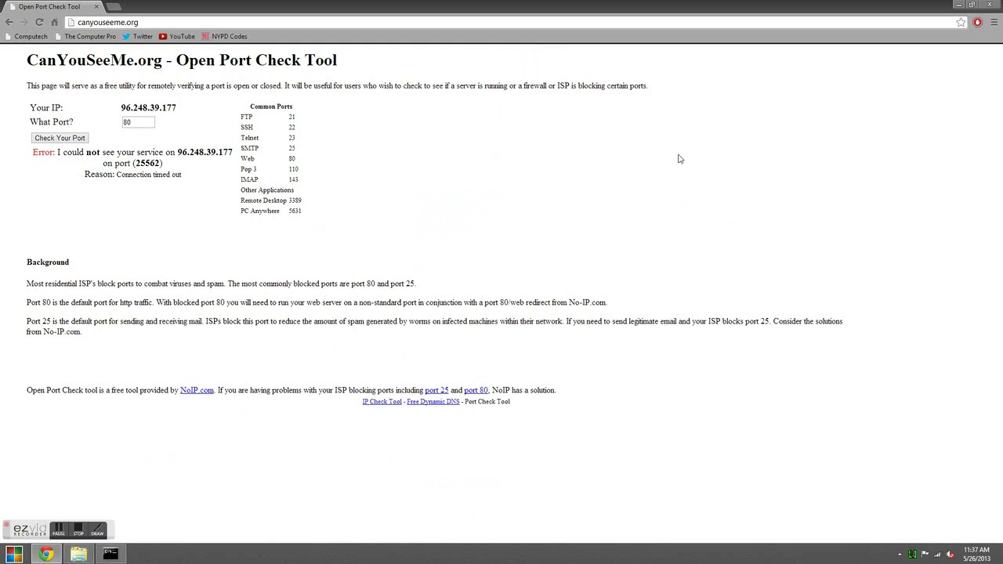
Check port 25562 on CanYouSeeMe and get the Success result.
double_click(149, 124)
text(2)
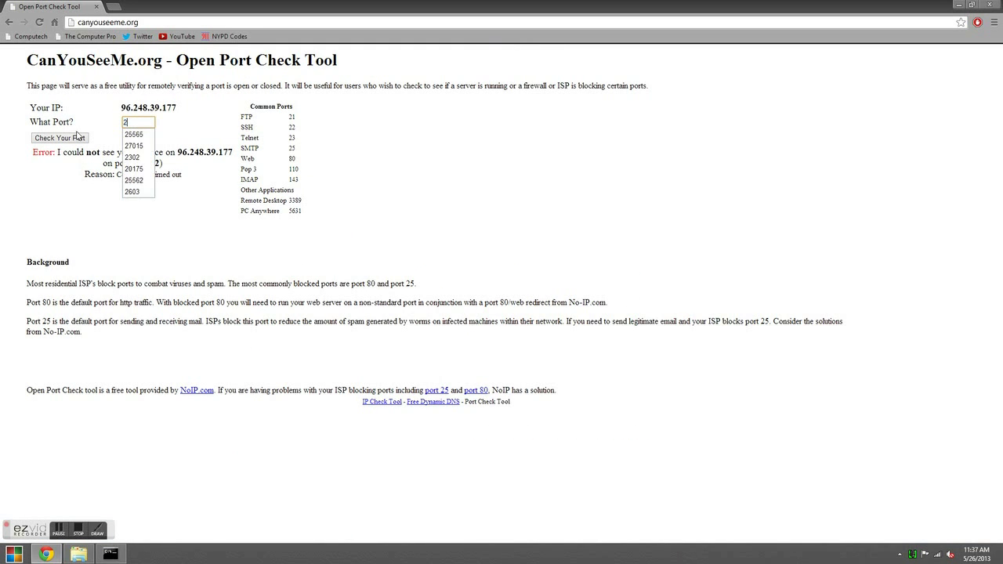
text(5562)
click(62, 140)
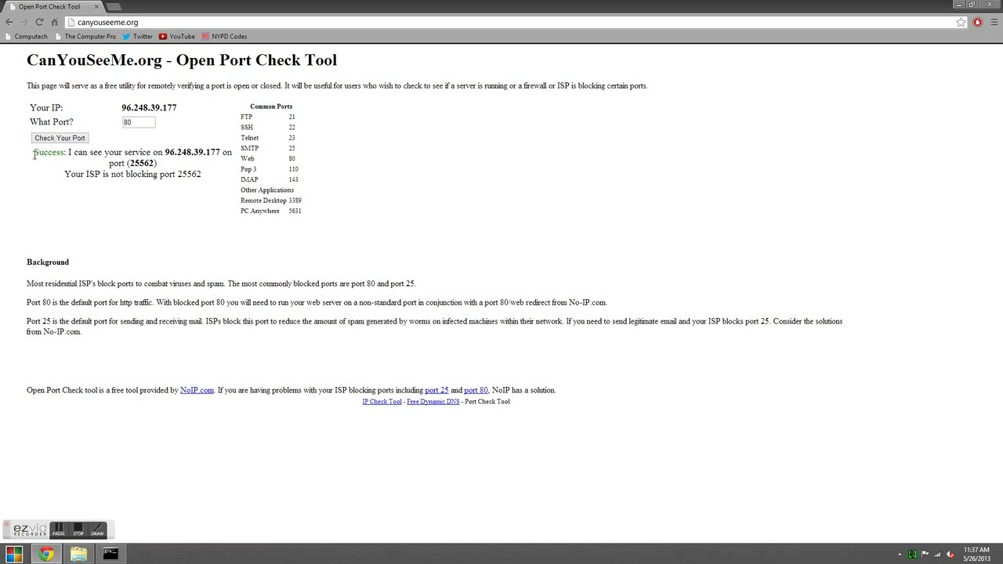
drag(34, 154, 66, 154)
click(104, 173)
Arrange the server console beside the browser to show the Success message alongside it.
click(112, 558)
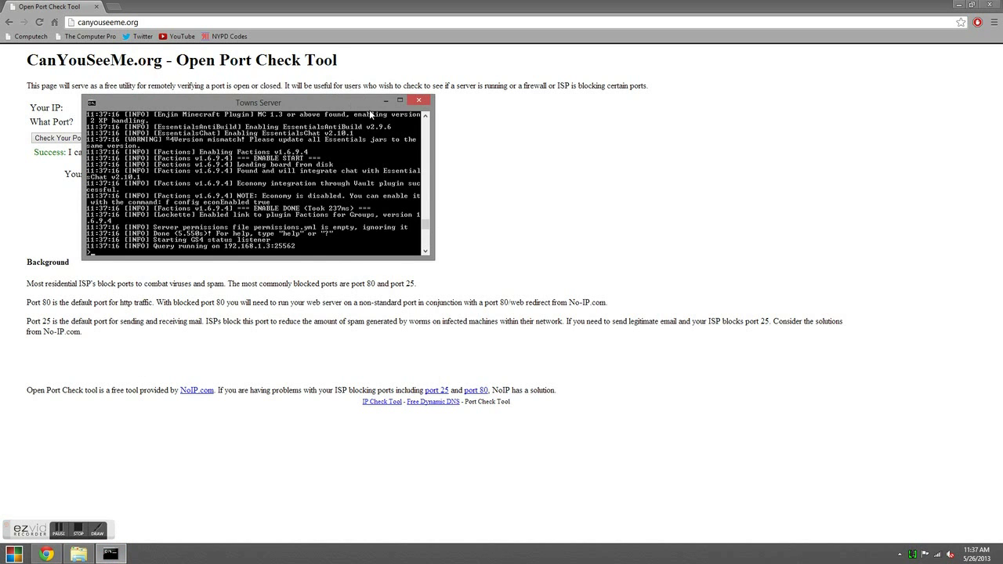
drag(324, 93, 549, 125)
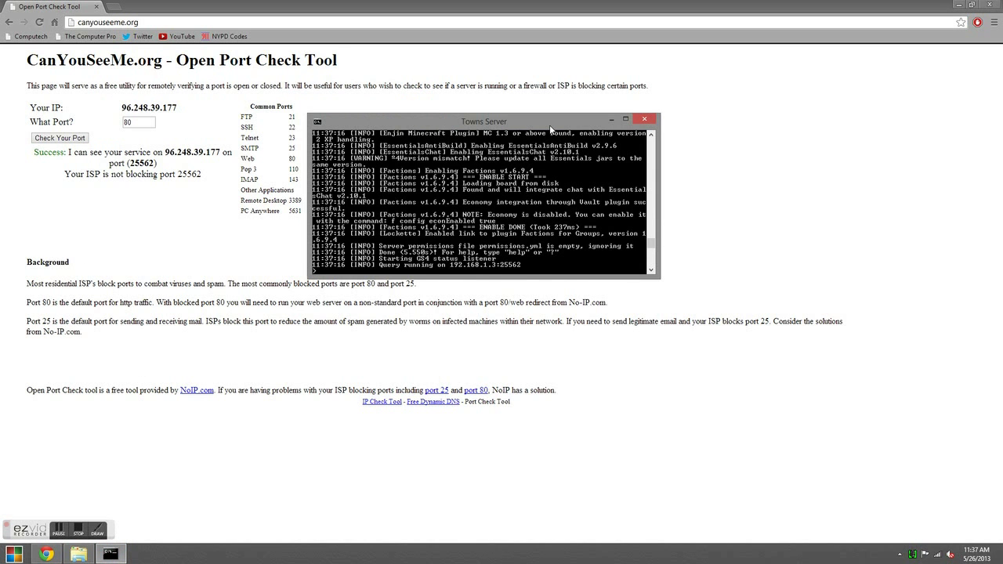
click(146, 125)
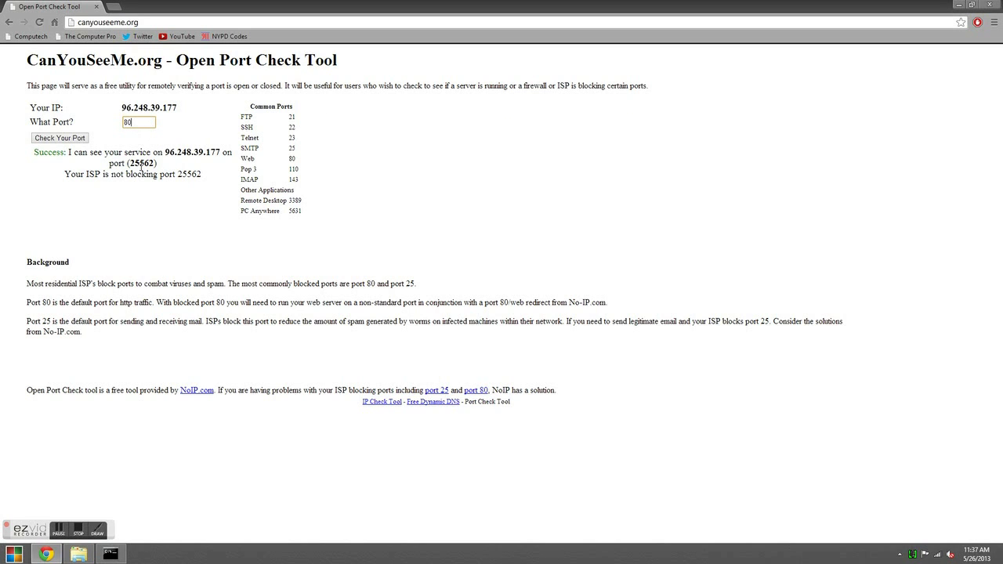
click(109, 554)
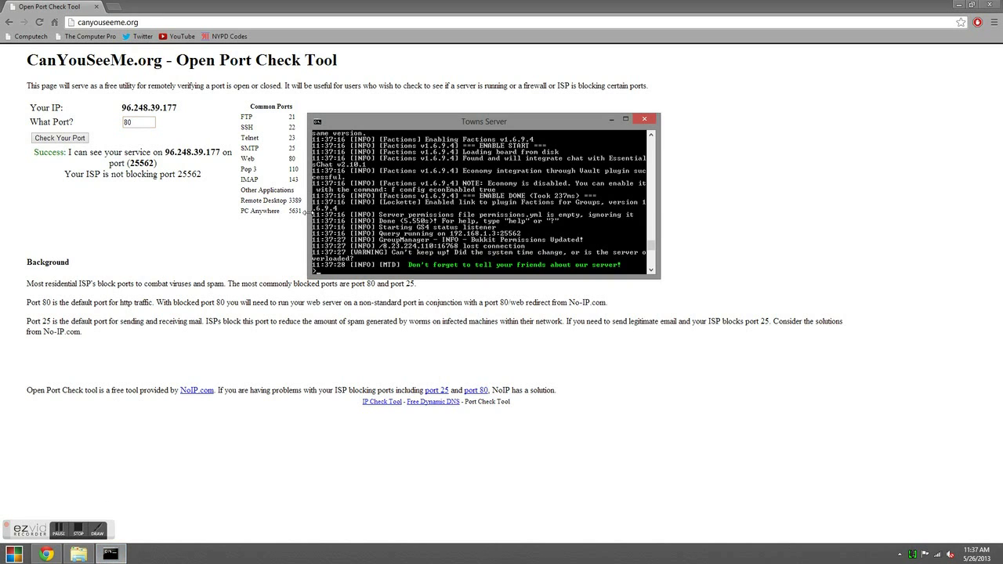
drag(36, 151, 117, 152)
click(147, 493)
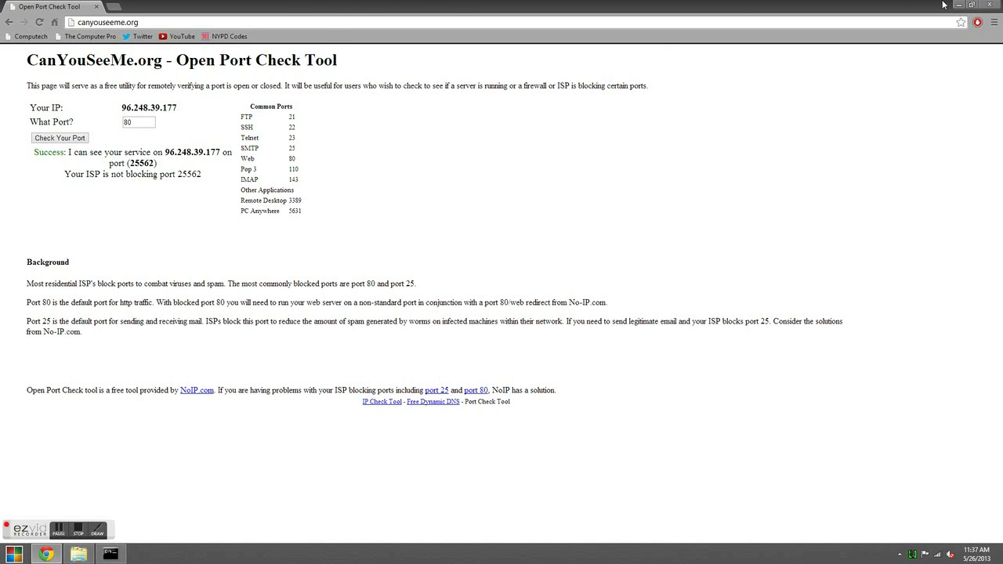
Close Chrome, stop the test server, and delete the copied New folder from Servers.
click(989, 4)
text(stop)
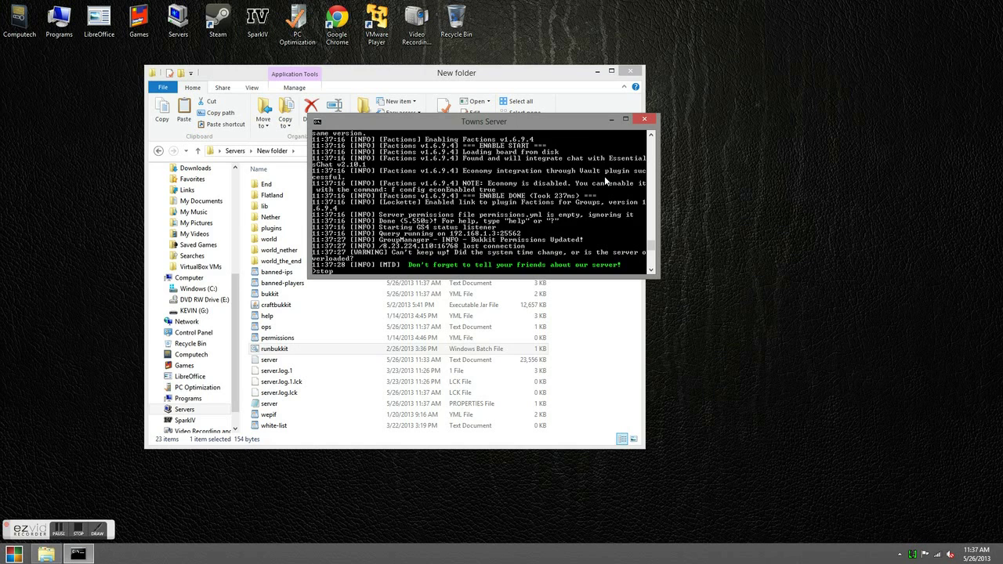
key(Return)
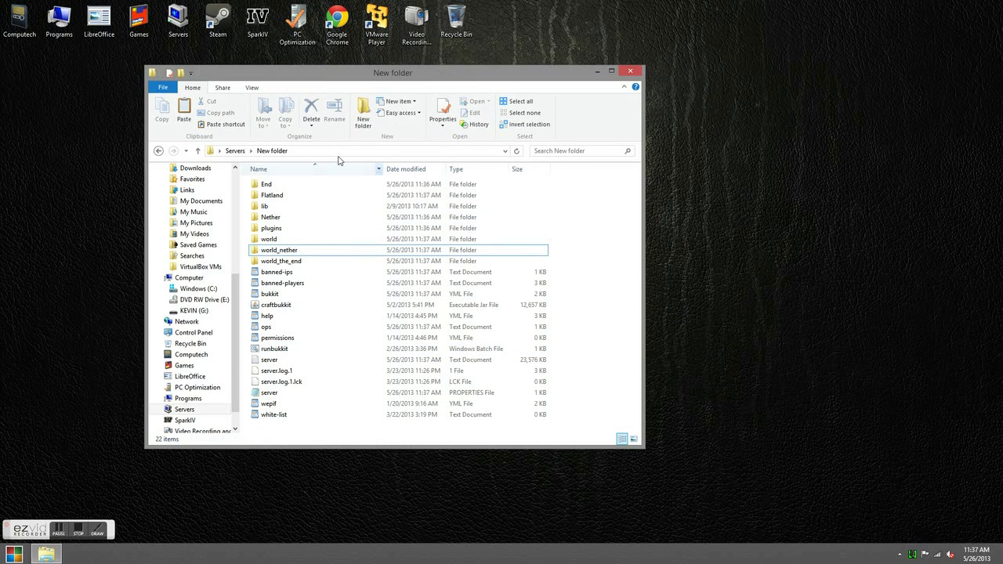
click(158, 151)
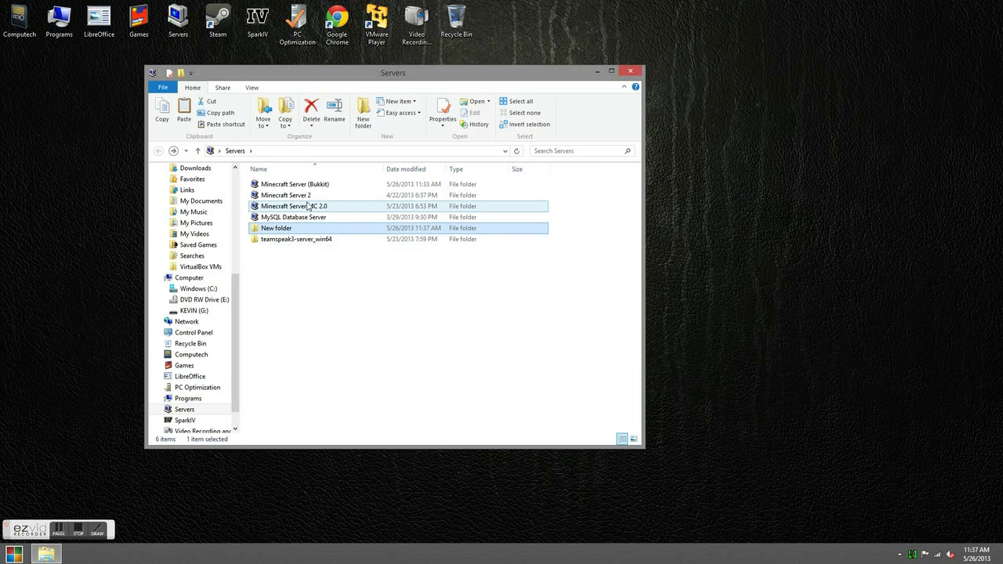
key(Delete)
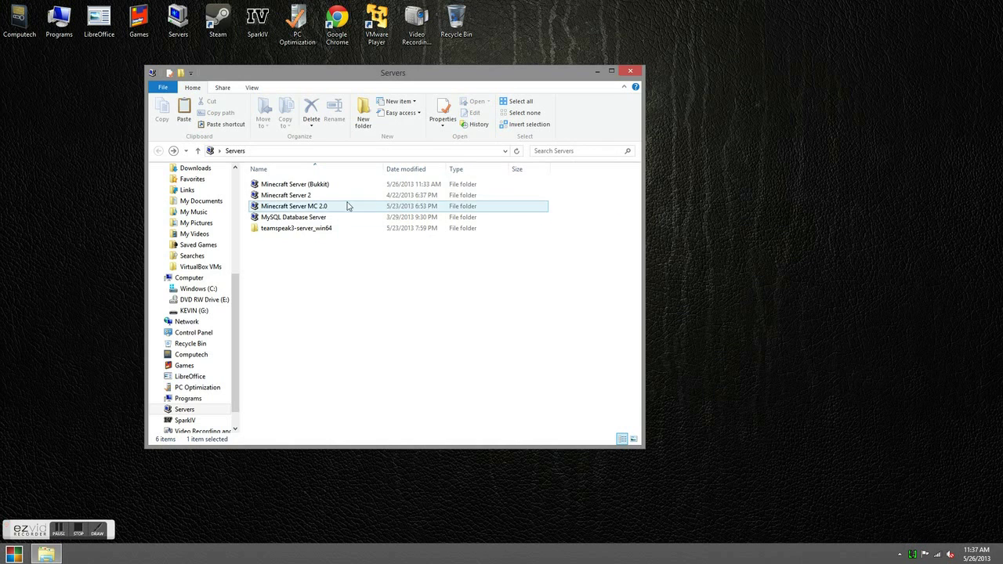
Start the original server via runbukkit in Minecraft Server (Bukkit), then close Explorer and minimize the console.
double_click(347, 184)
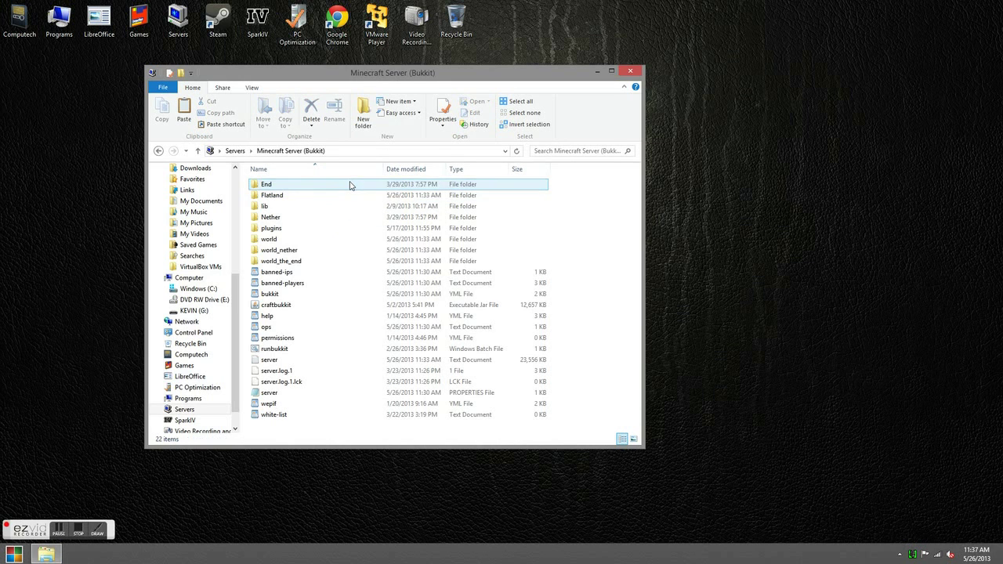
double_click(307, 349)
click(637, 72)
click(637, 72)
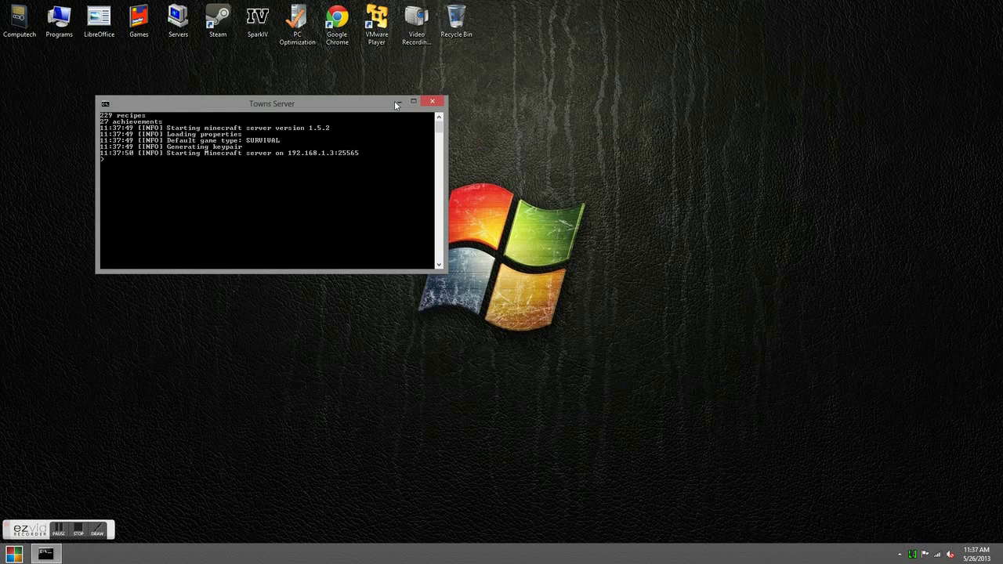
click(396, 101)
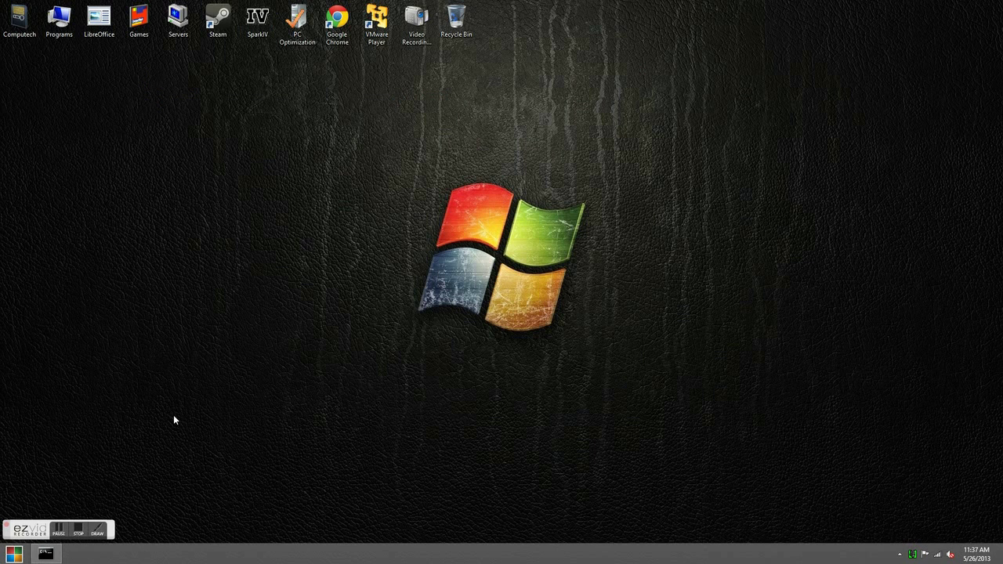